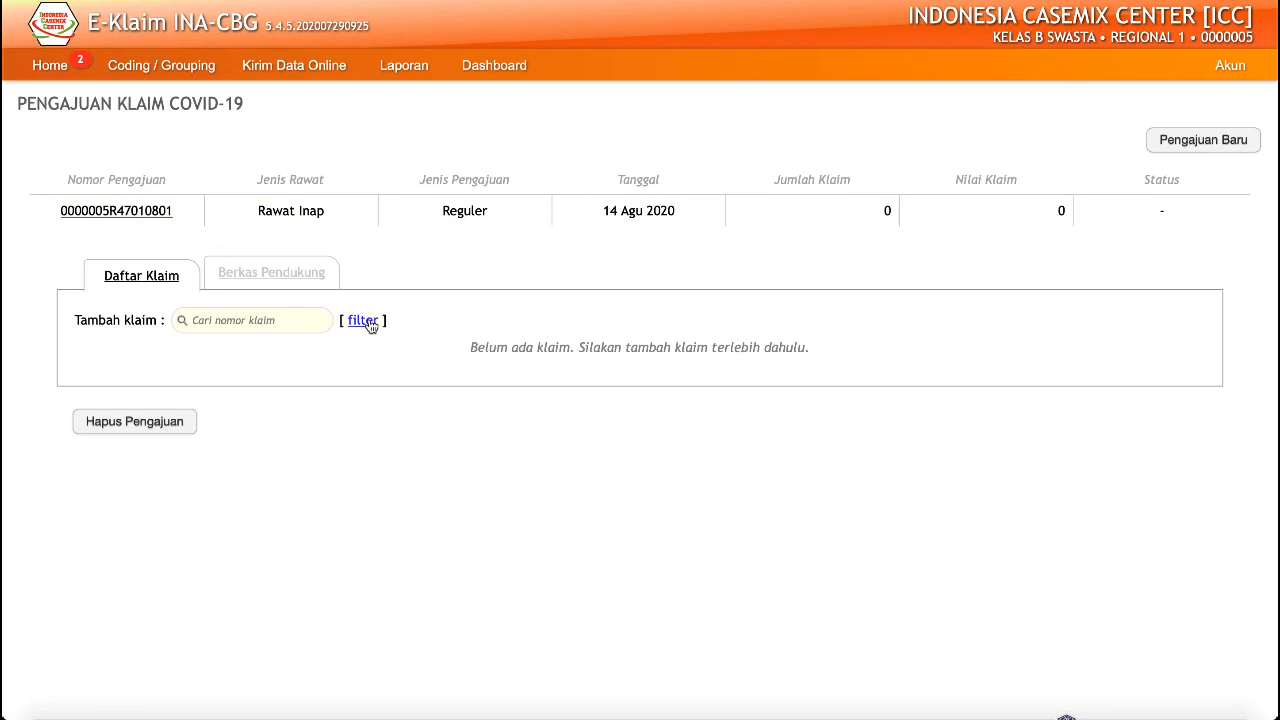
Filter the available inpatient claims with a discharge period starting 11 Feb 2020 and display the matching list
{"action": "left_click", "coordinate": [363, 321]}
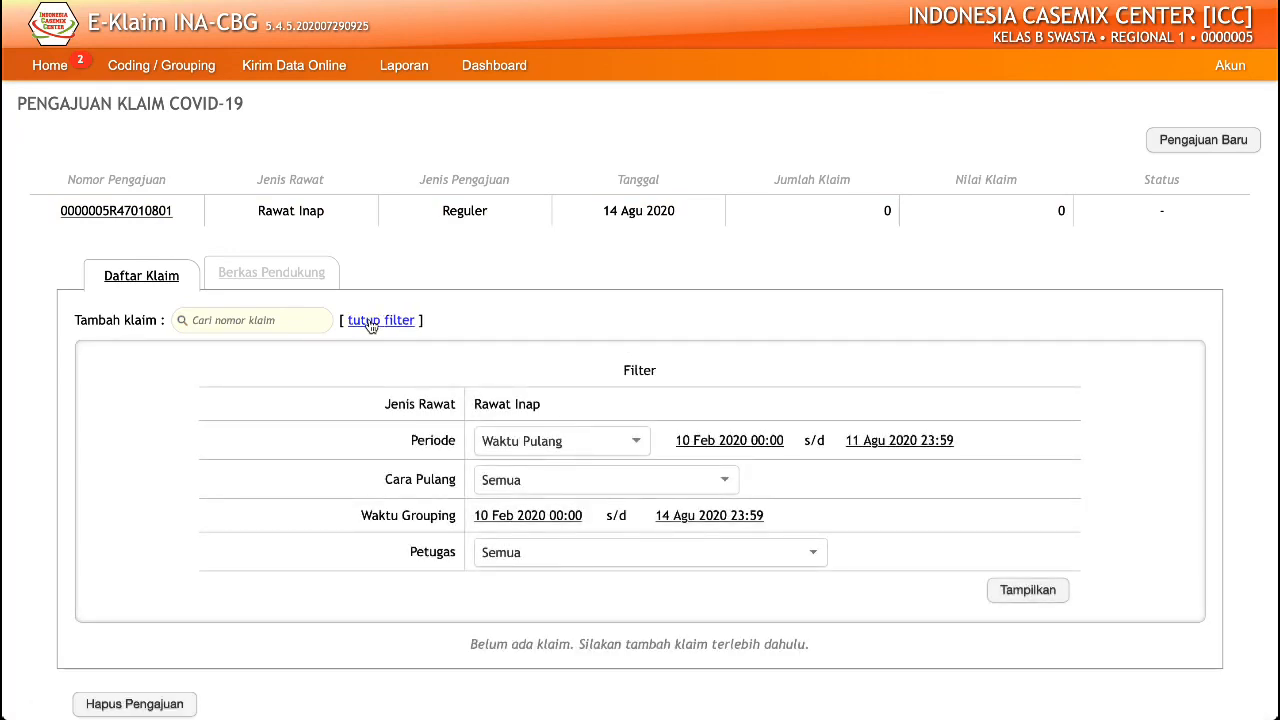
{"action": "scroll", "coordinate": [779, 283], "scroll_direction": "down", "scroll_amount": 1}
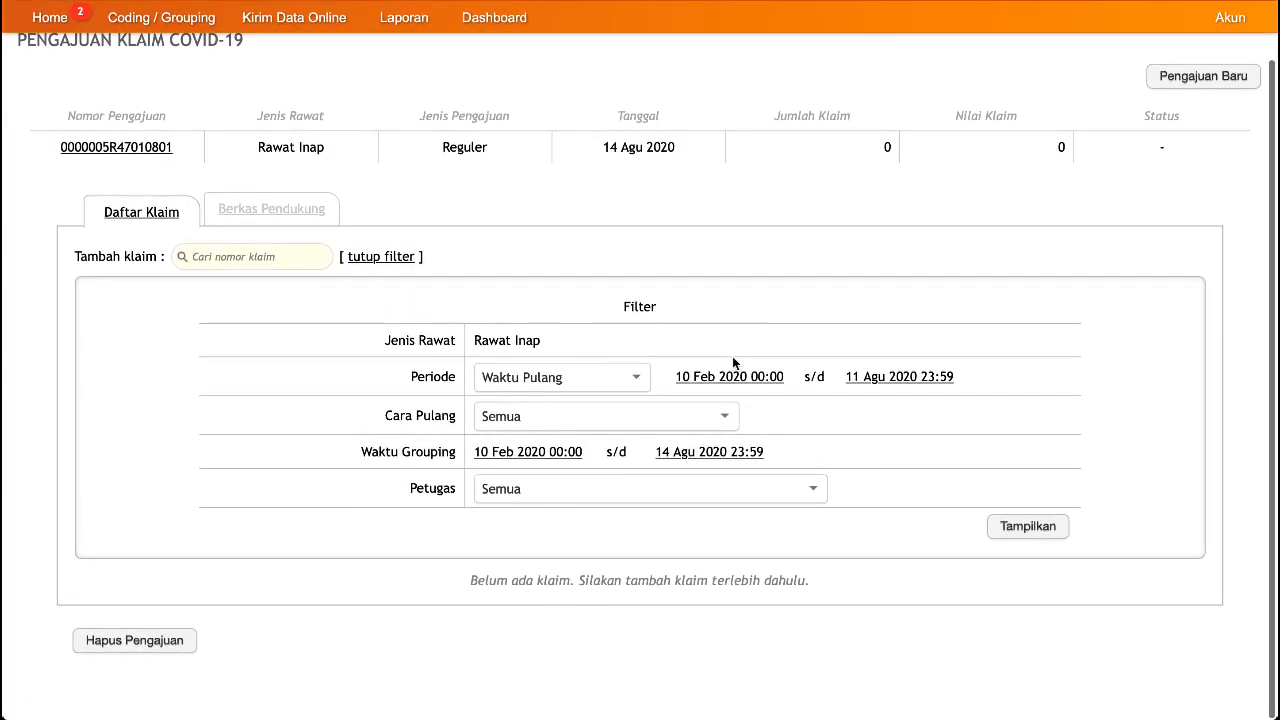
{"action": "left_click", "coordinate": [726, 381]}
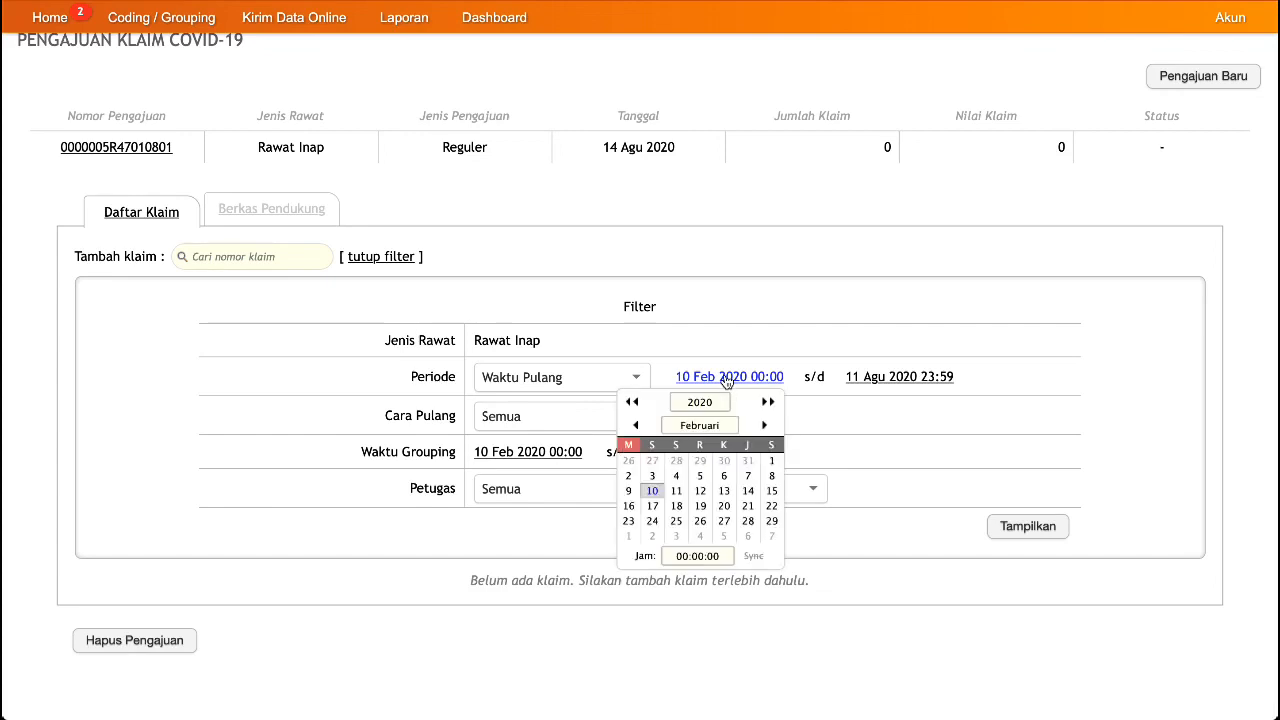
{"action": "left_click", "coordinate": [677, 492]}
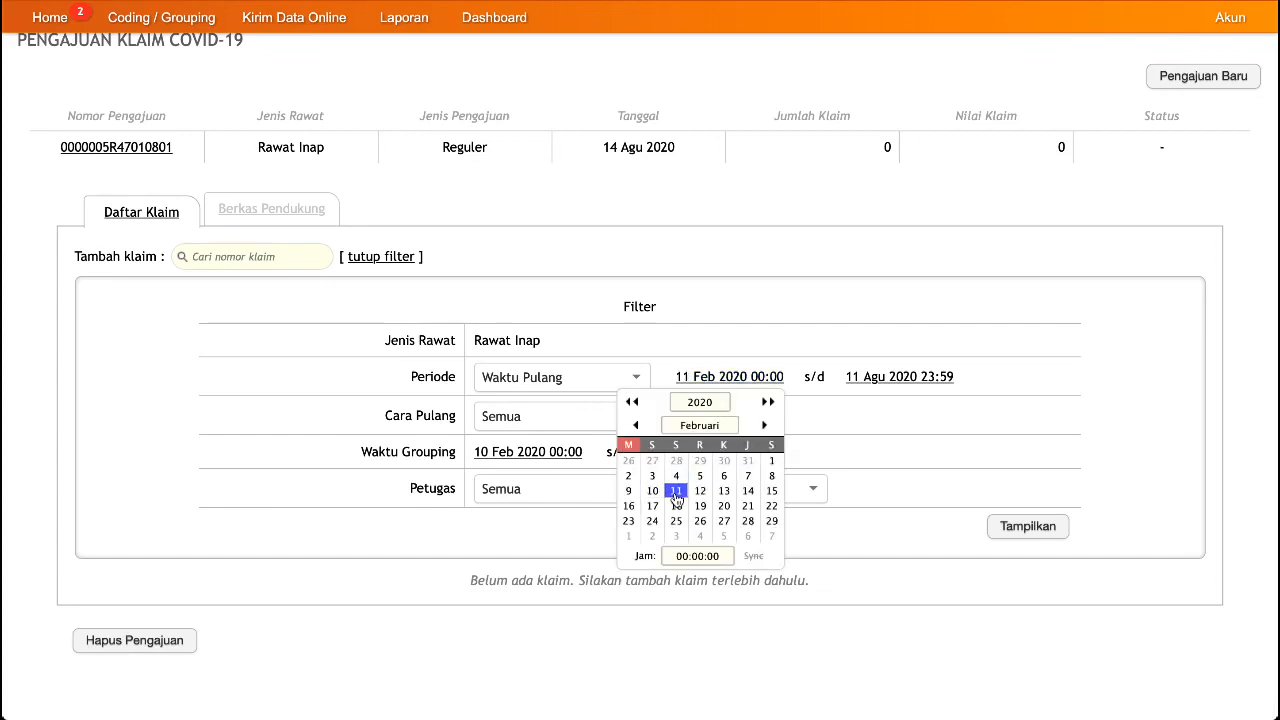
{"action": "left_click", "coordinate": [731, 381]}
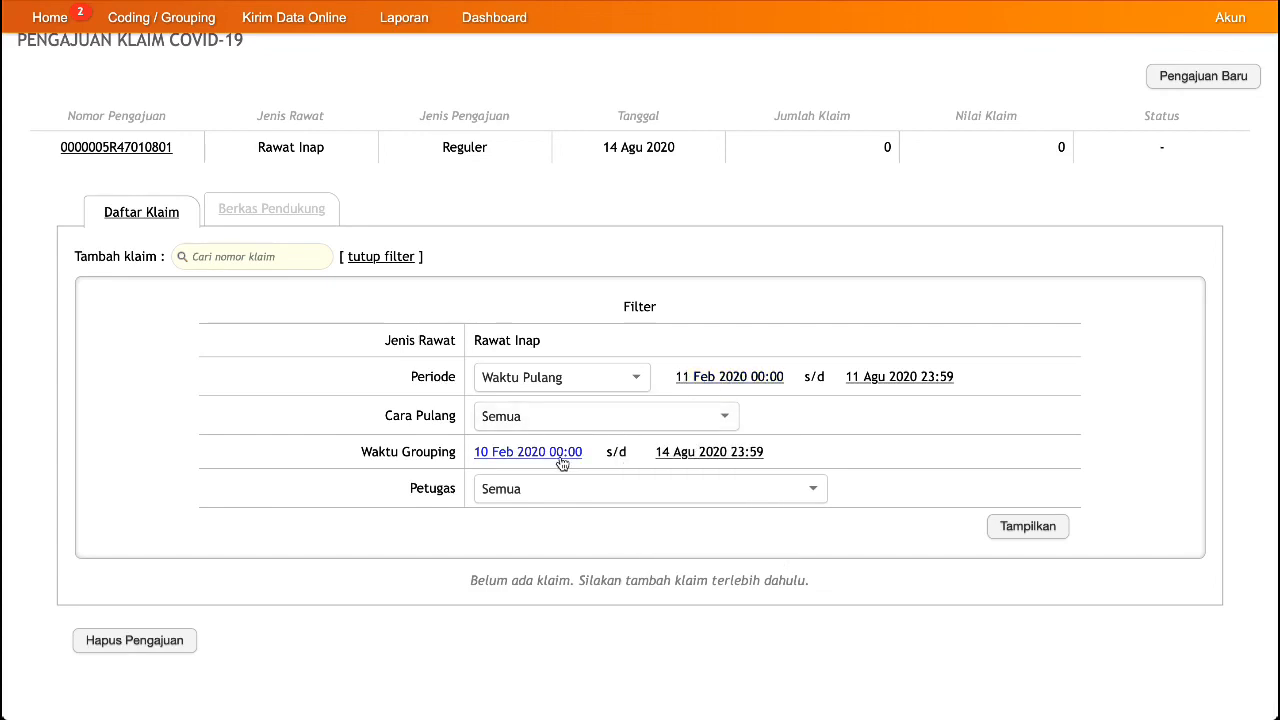
{"action": "left_click", "coordinate": [1034, 532]}
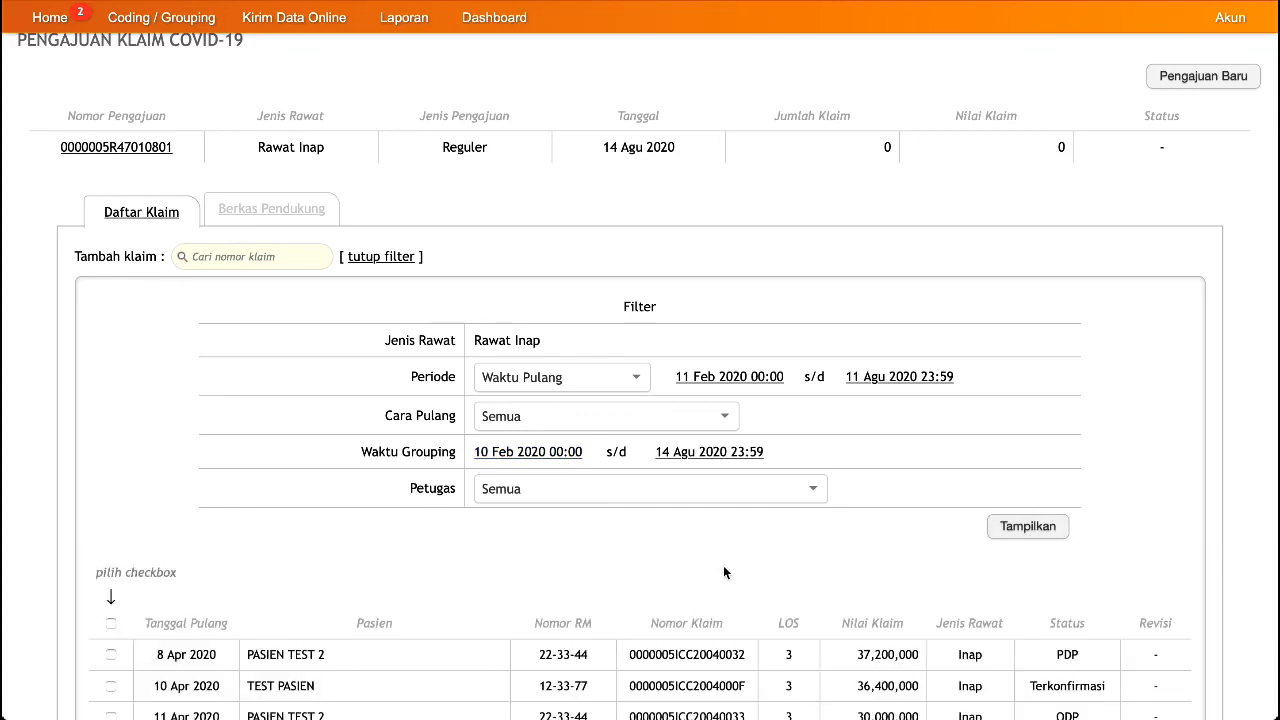
Select all the filtered claims and add them to the claim submission
{"action": "scroll", "coordinate": [297, 554], "scroll_direction": "down", "scroll_amount": 2}
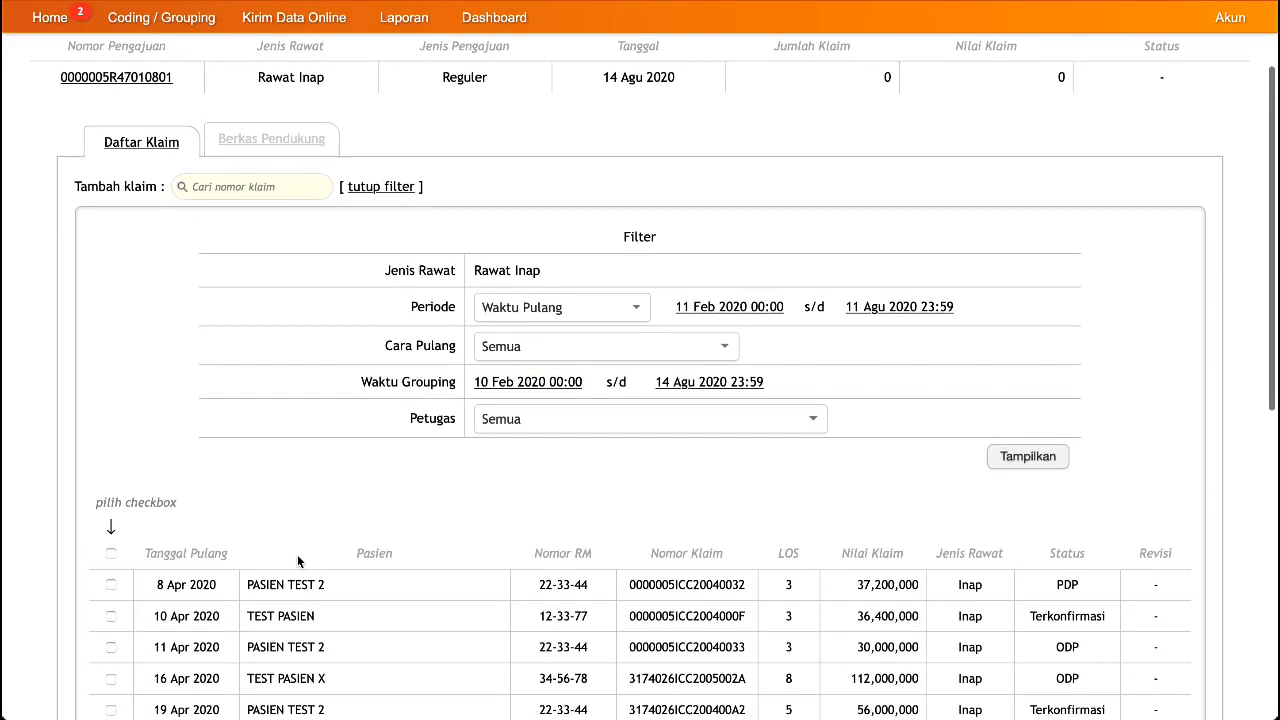
{"action": "left_click", "coordinate": [110, 554]}
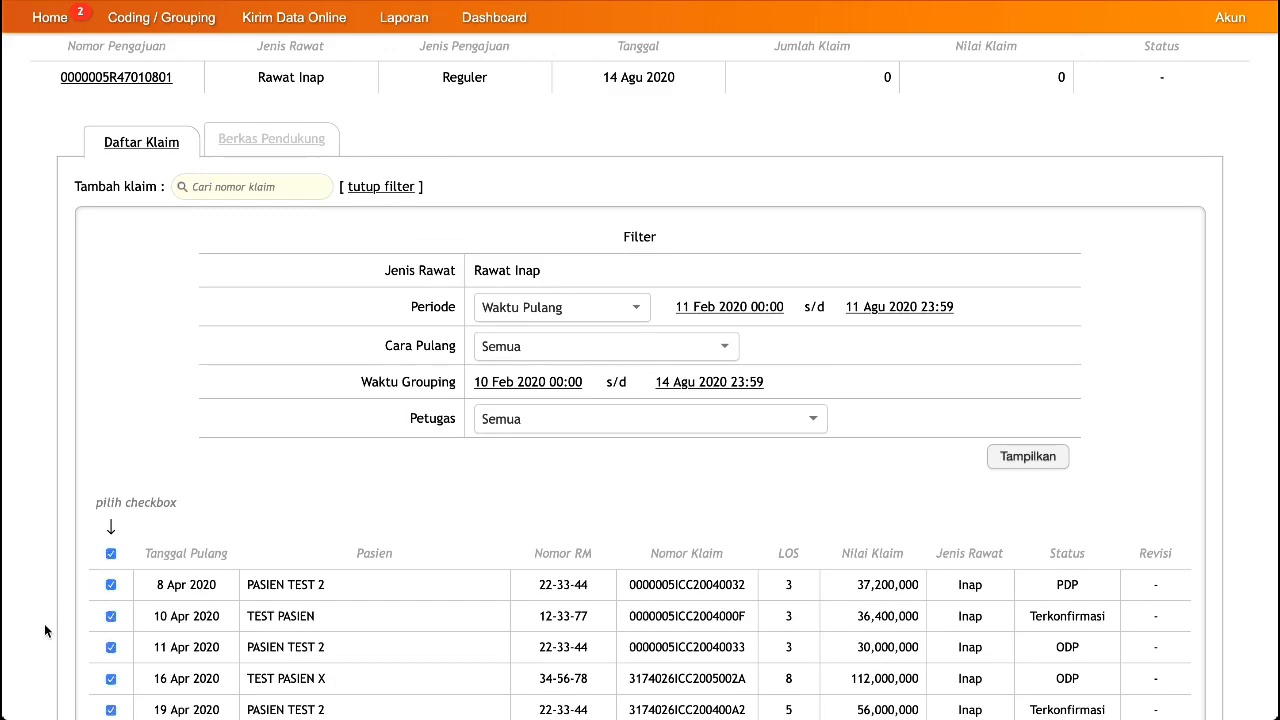
{"action": "scroll", "coordinate": [45, 630], "scroll_direction": "down", "scroll_amount": 6}
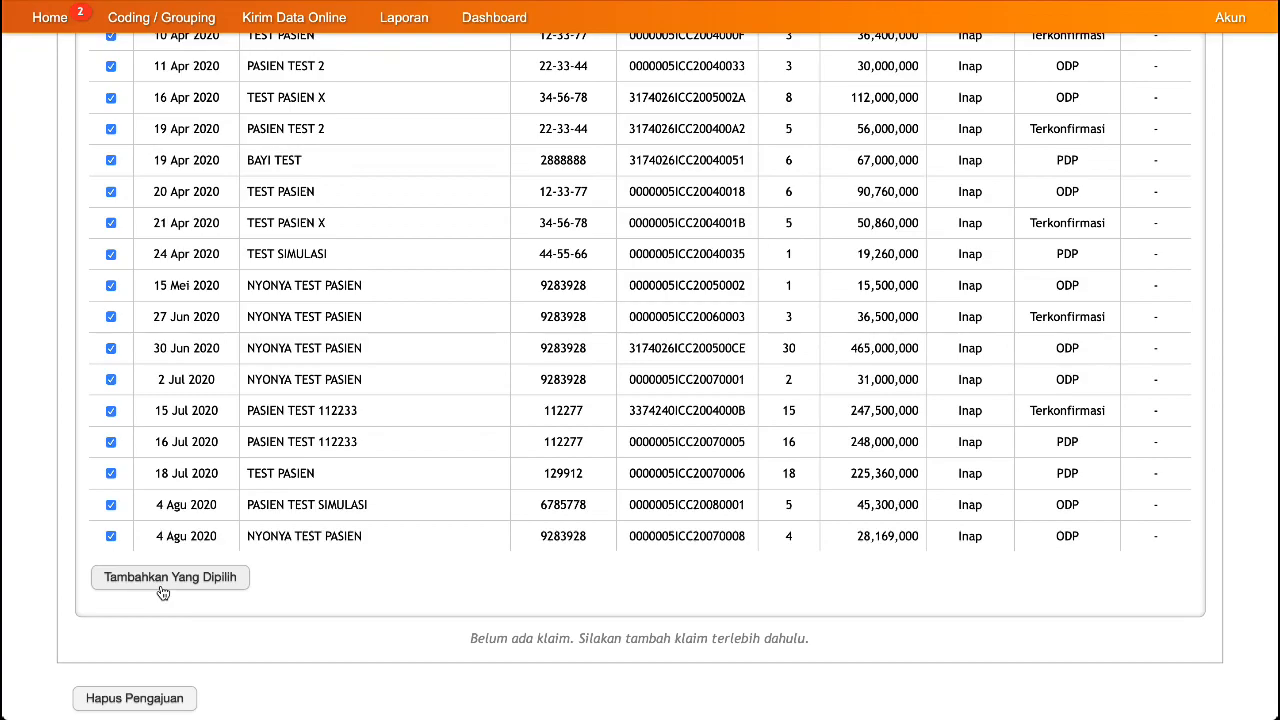
{"action": "left_click", "coordinate": [163, 593]}
{"action": "scroll", "coordinate": [391, 654], "scroll_direction": "down", "scroll_amount": 1}
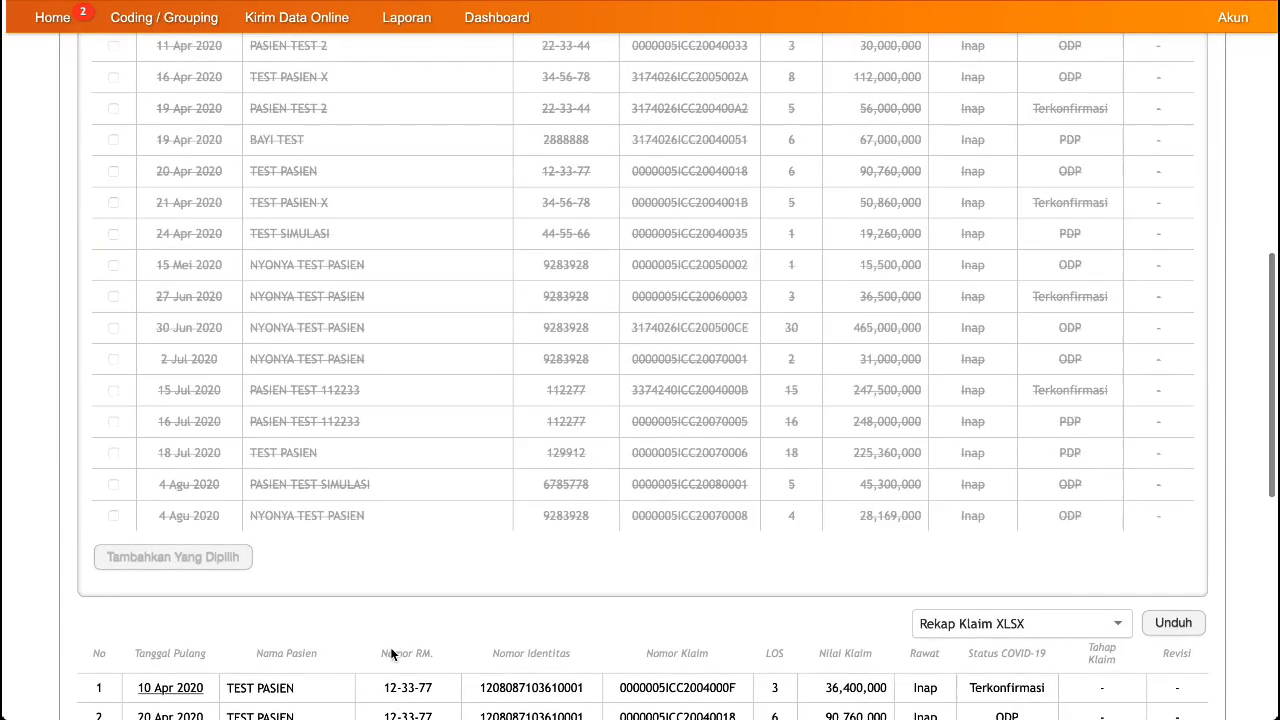
Send the claim submission, confirming it with the captcha text and the account password
{"action": "scroll", "coordinate": [391, 654], "scroll_direction": "down", "scroll_amount": 7}
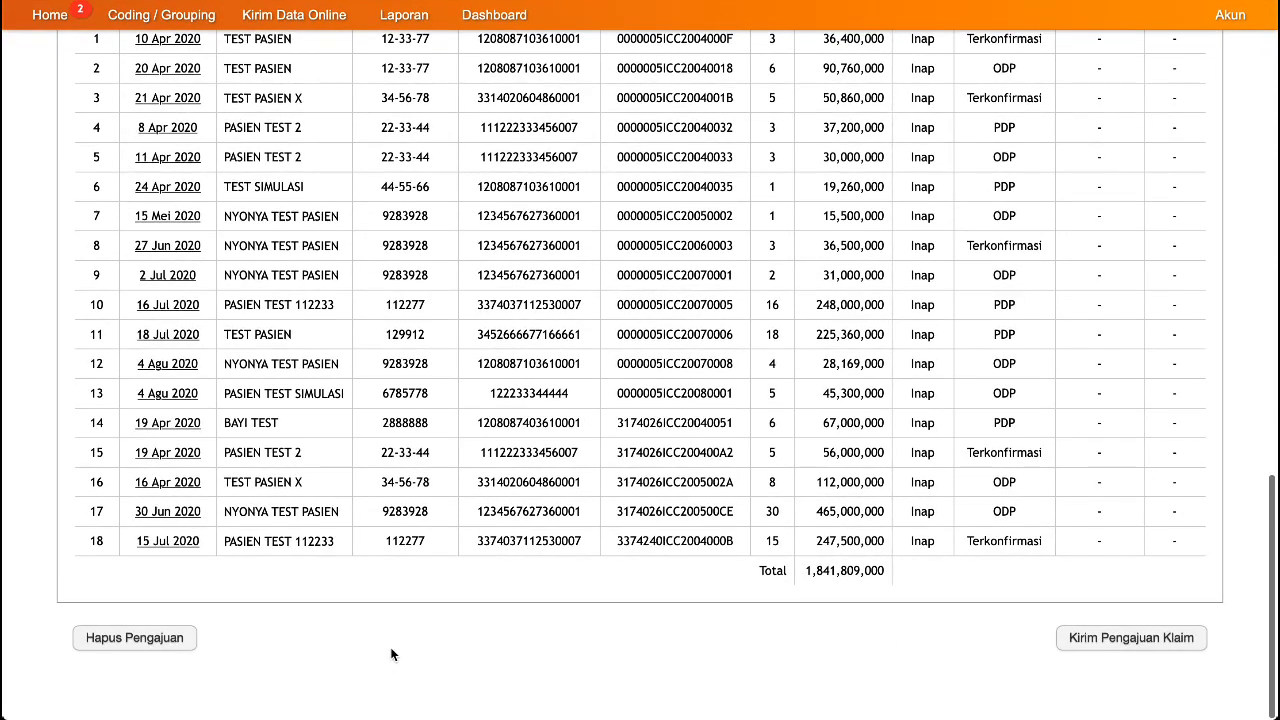
{"action": "left_click", "coordinate": [1080, 640]}
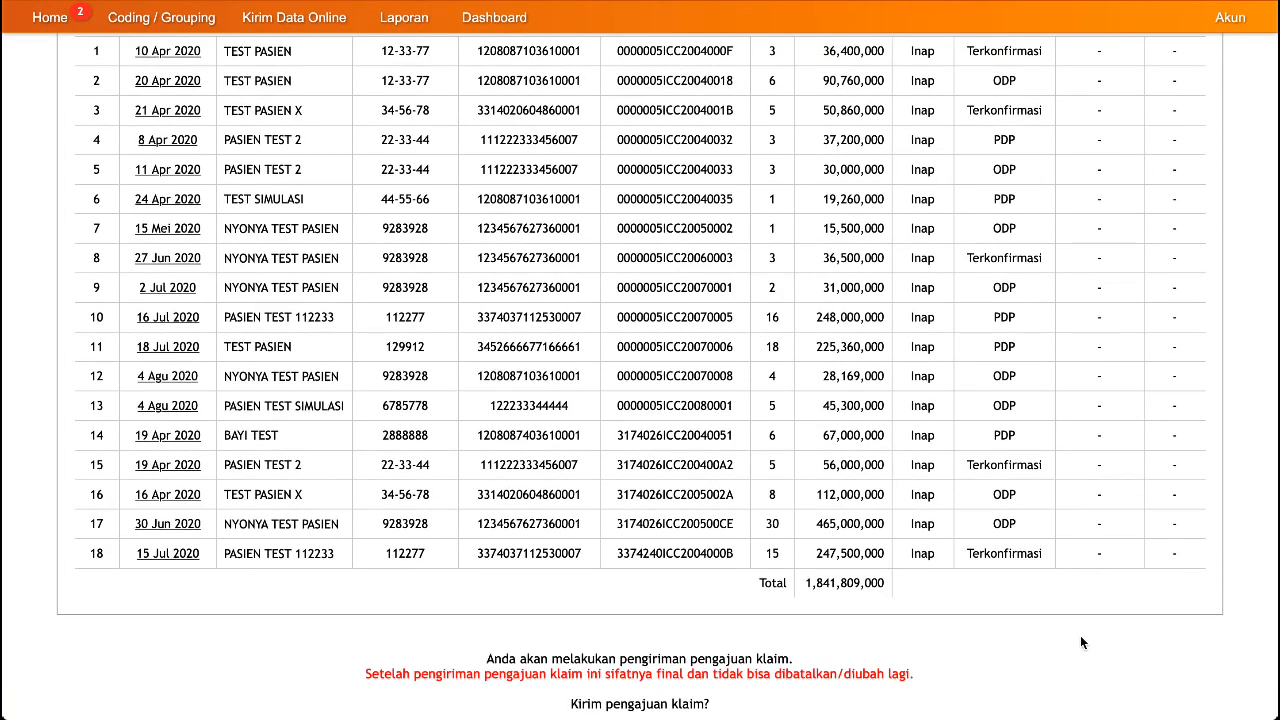
{"action": "scroll", "coordinate": [1080, 642], "scroll_direction": "down", "scroll_amount": 1}
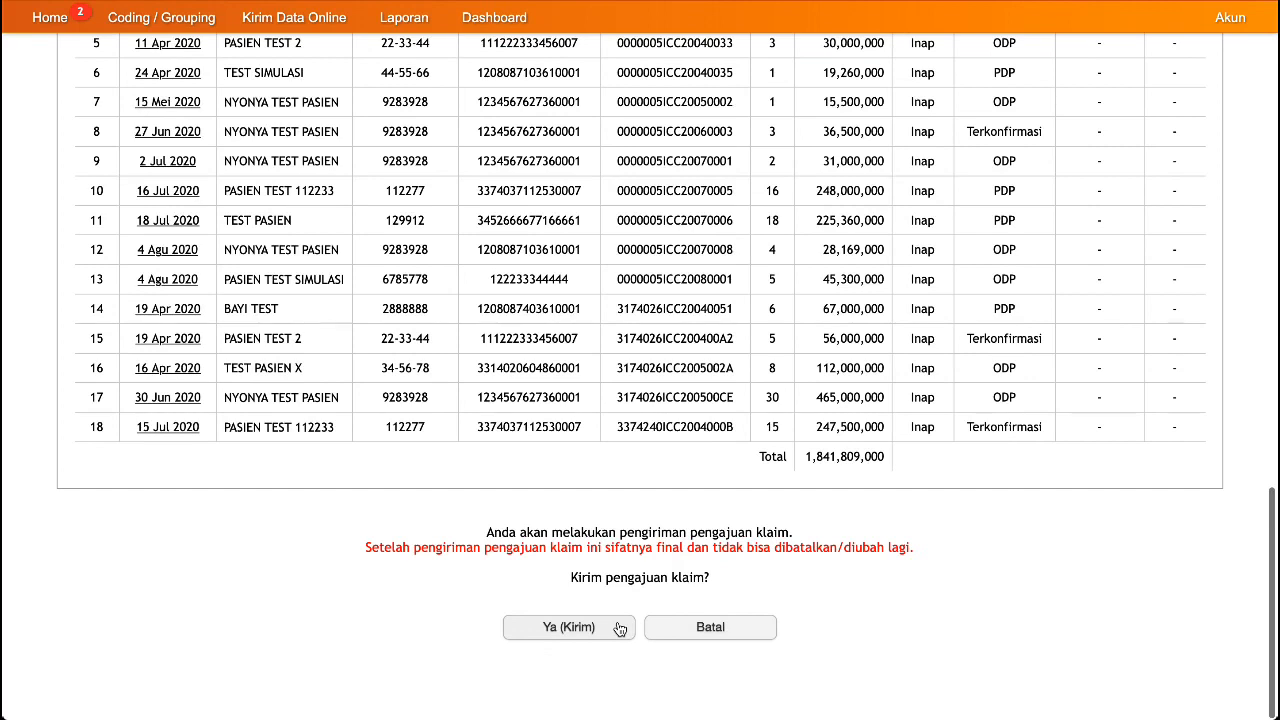
{"action": "left_click", "coordinate": [619, 627]}
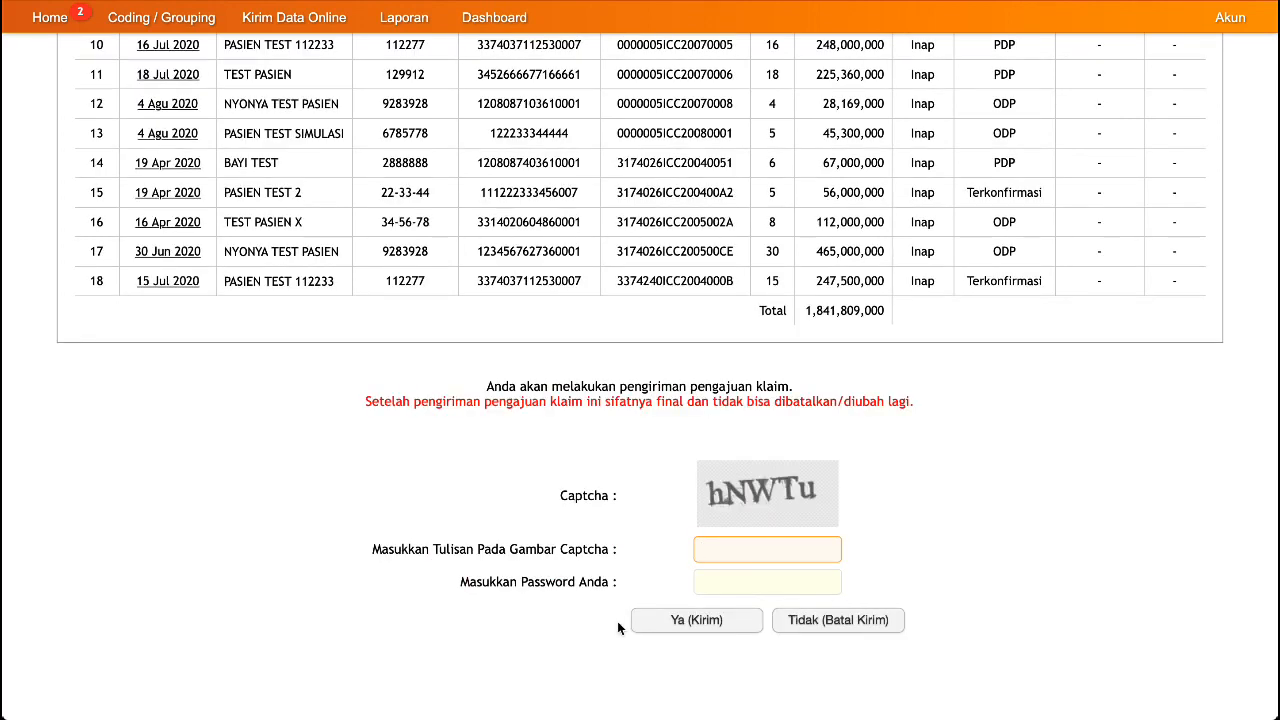
{"action": "type", "text": "hnwtu"}
{"action": "key", "text": "Tab"}
{"action": "type", "text": "******"}
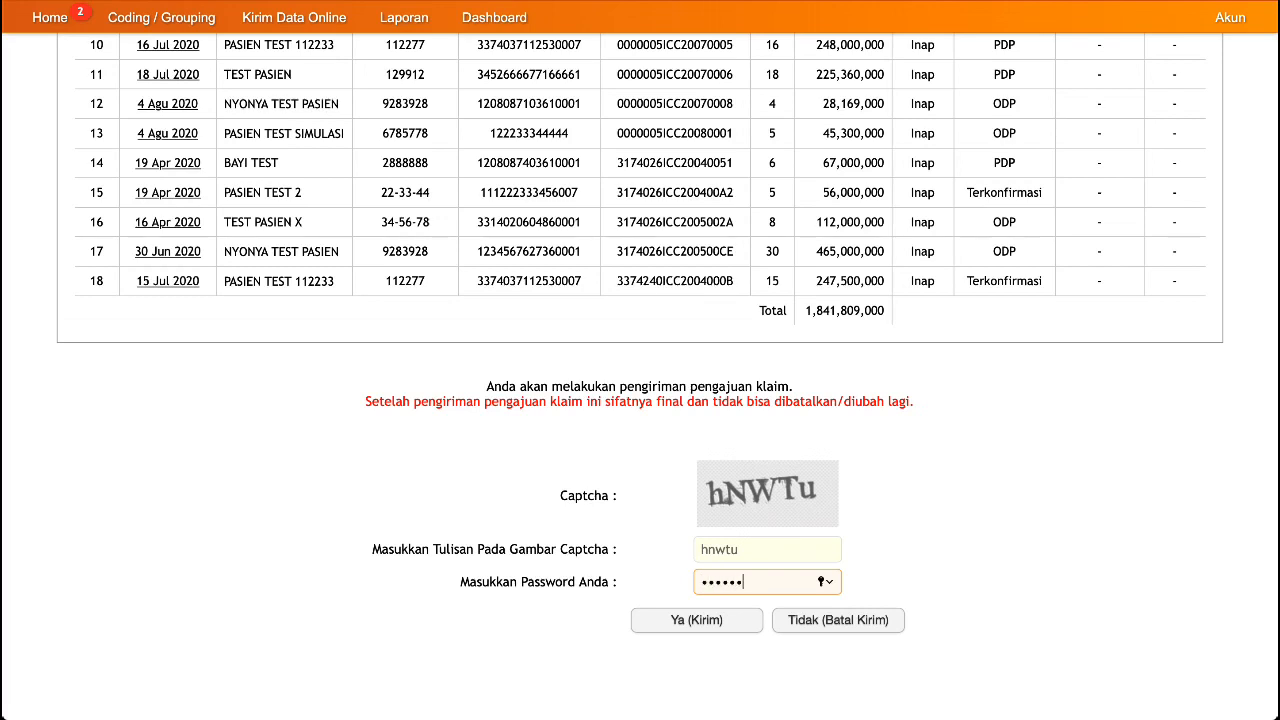
{"action": "type", "text": "****"}
{"action": "left_click", "coordinate": [673, 621]}
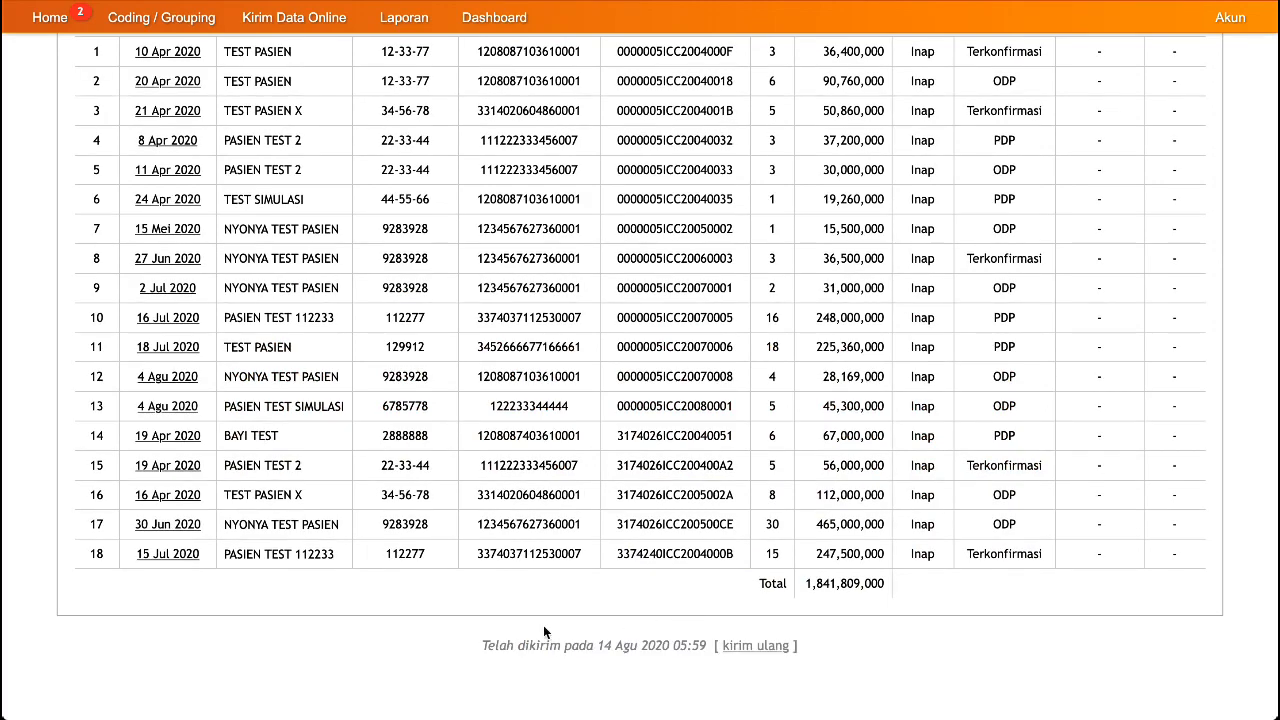
Reopen the sent submission's claim list and run a status check on its claims
{"action": "scroll", "coordinate": [200, 672], "scroll_direction": "up", "scroll_amount": 4}
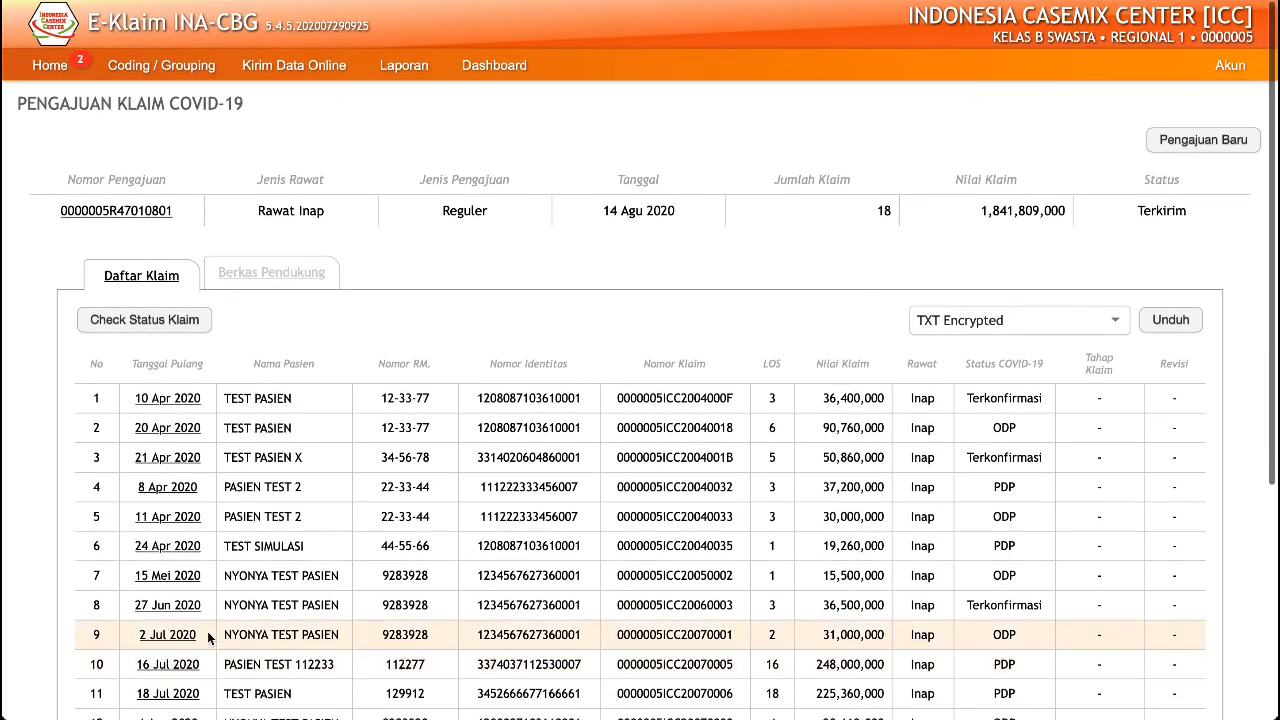
{"action": "left_click", "coordinate": [170, 213]}
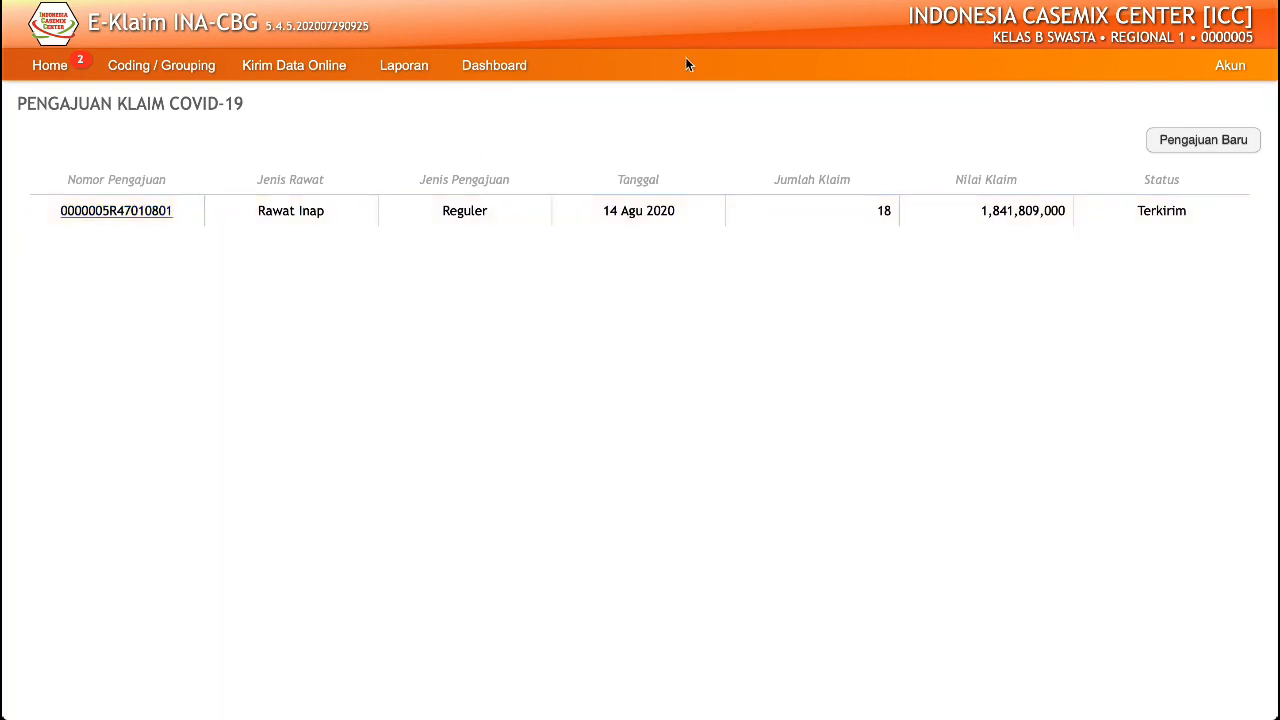
{"action": "left_click", "coordinate": [154, 213]}
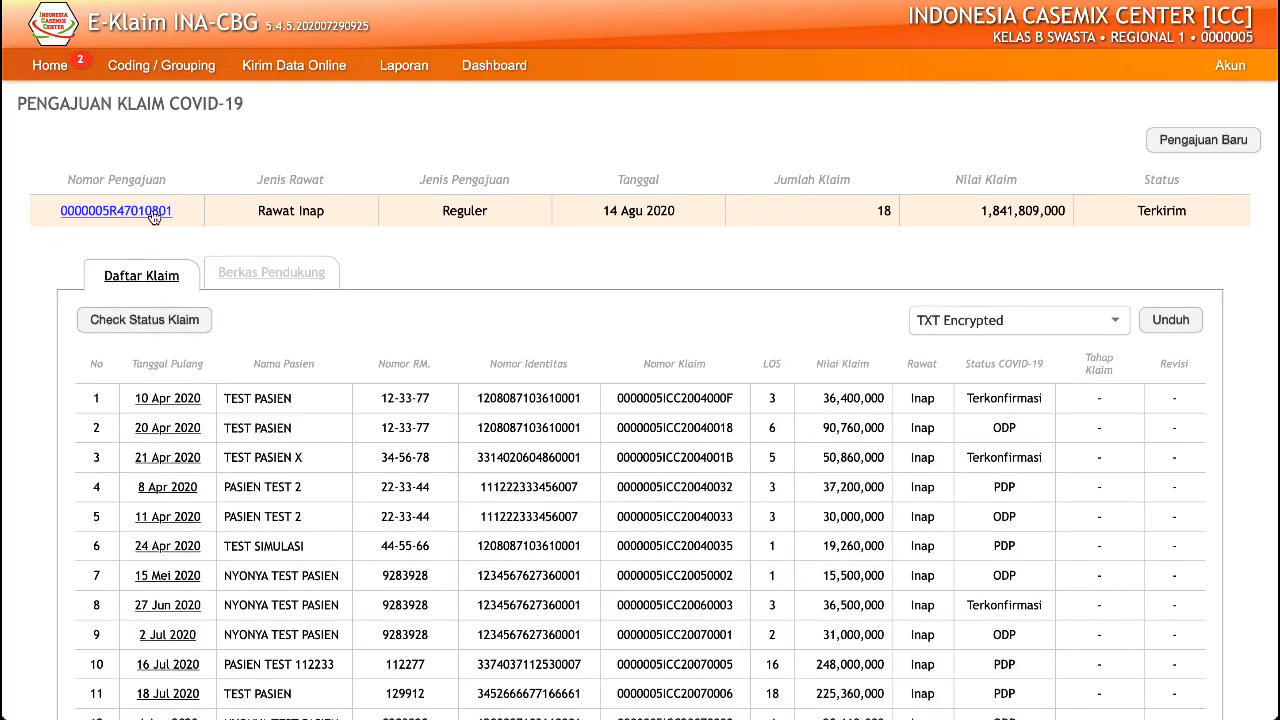
{"action": "left_click", "coordinate": [145, 320]}
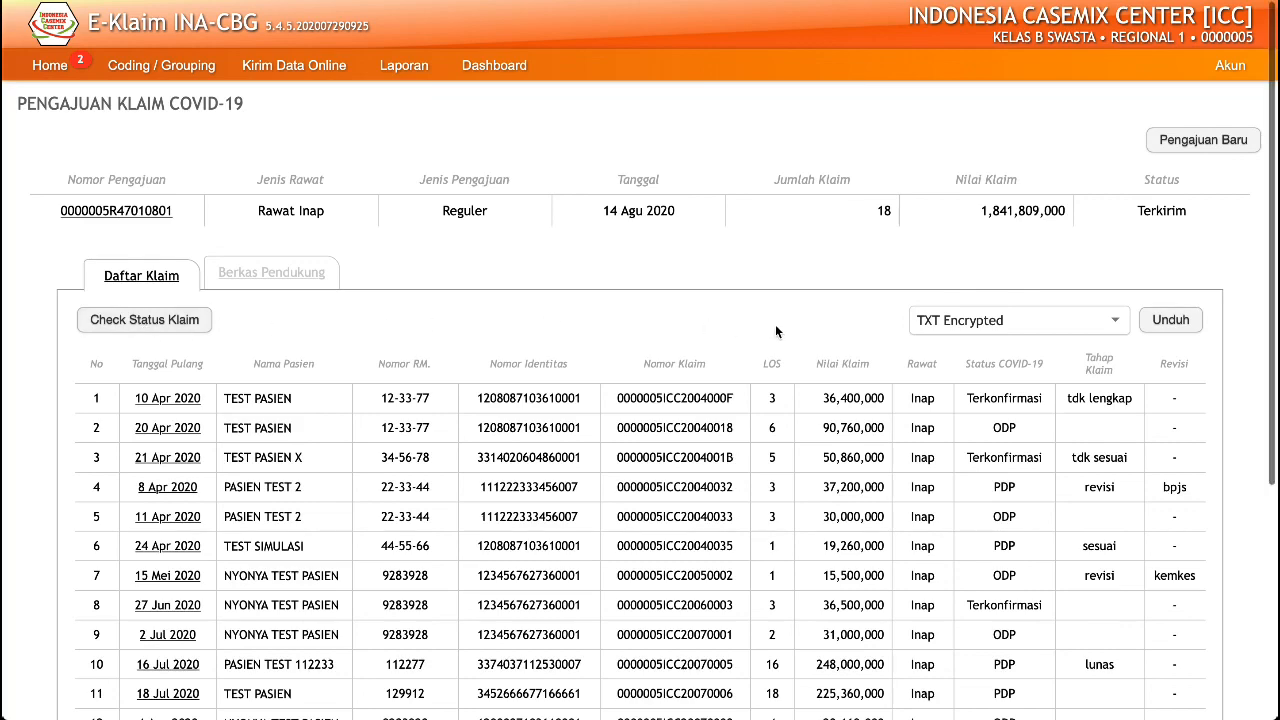
{"action": "scroll", "coordinate": [776, 332], "scroll_direction": "down", "scroll_amount": 1}
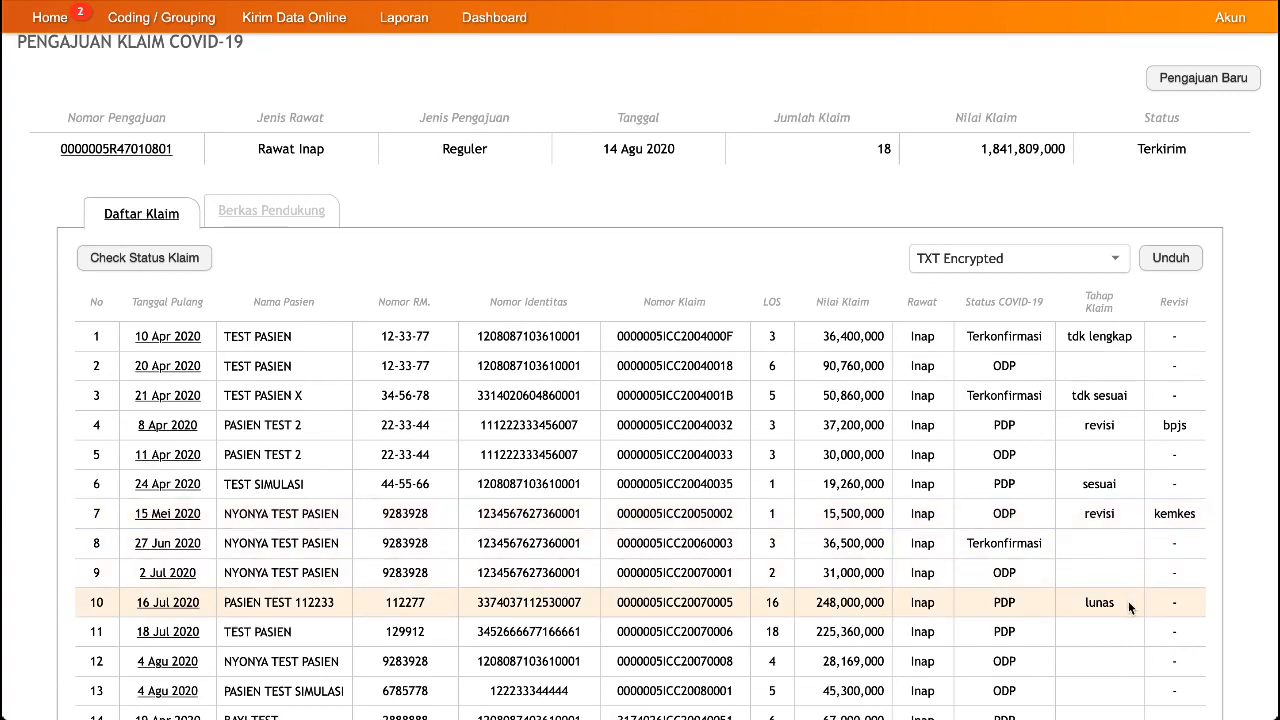
Open the BPJS revision claim discharged on 8 Apr 2020 and cancel its final status so it can be re-edited
{"action": "scroll", "coordinate": [1128, 601], "scroll_direction": "down", "scroll_amount": 3}
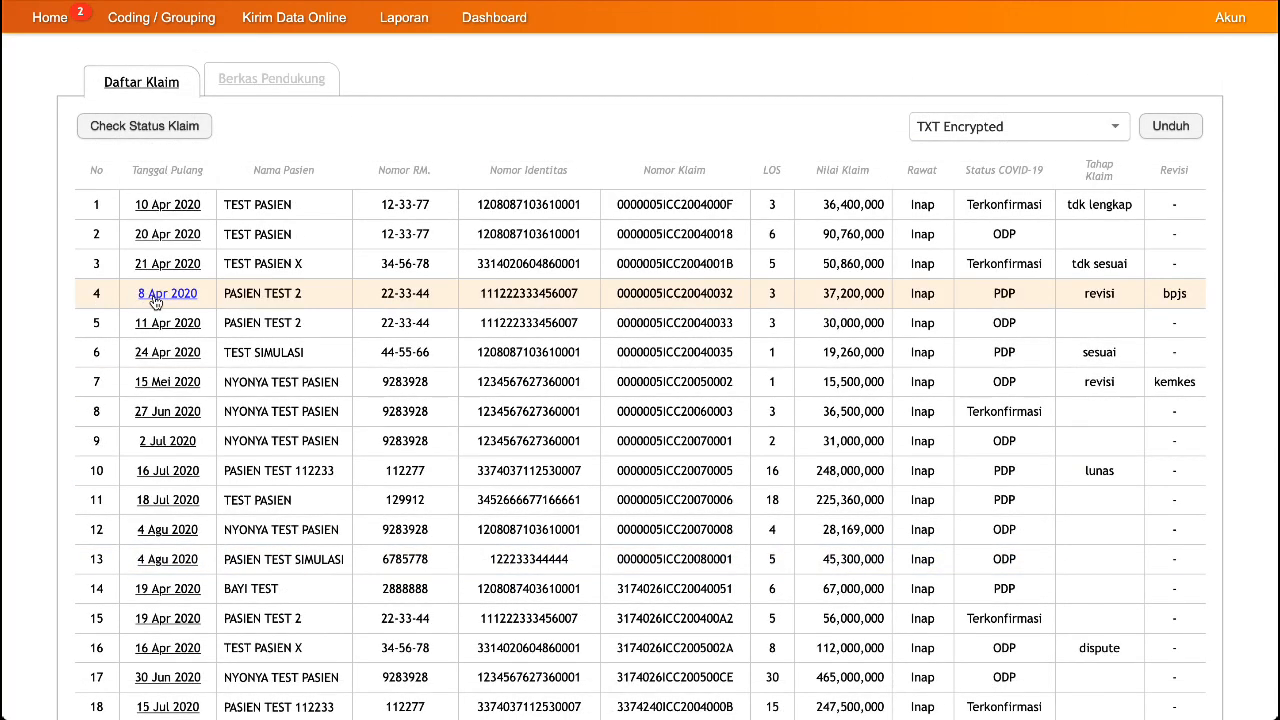
{"action": "left_click", "coordinate": [162, 294]}
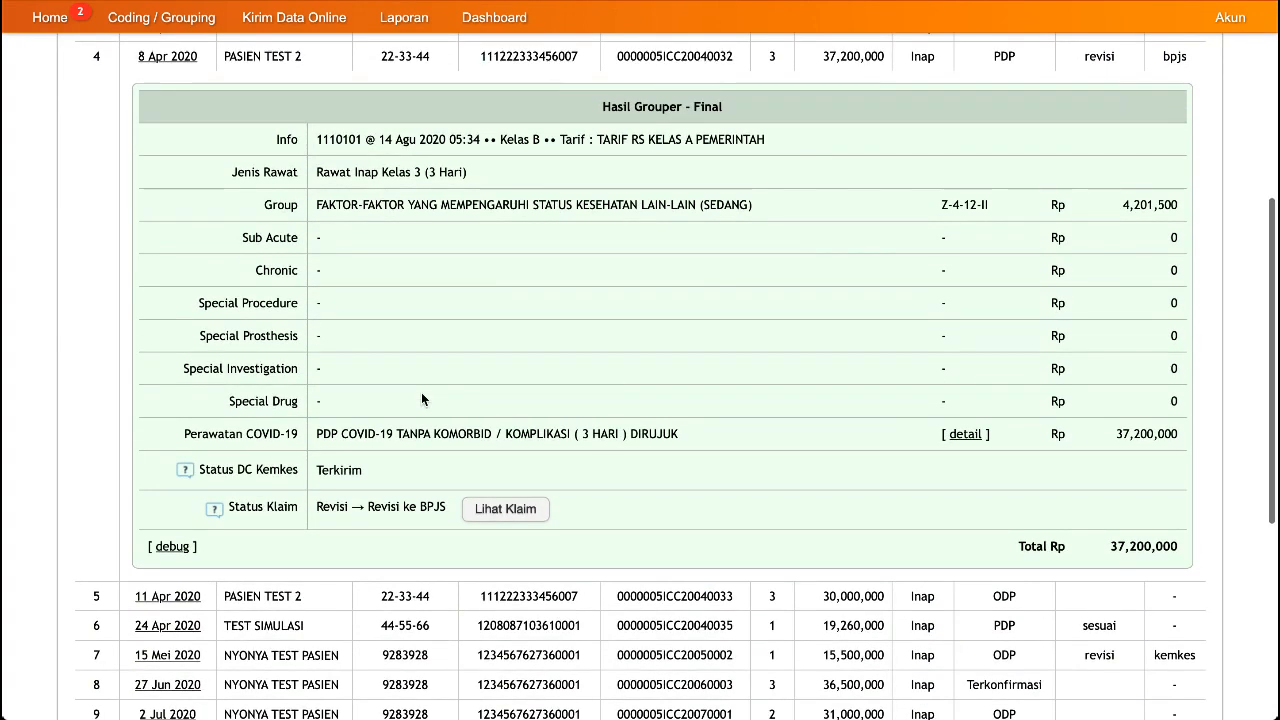
{"action": "left_click", "coordinate": [516, 512]}
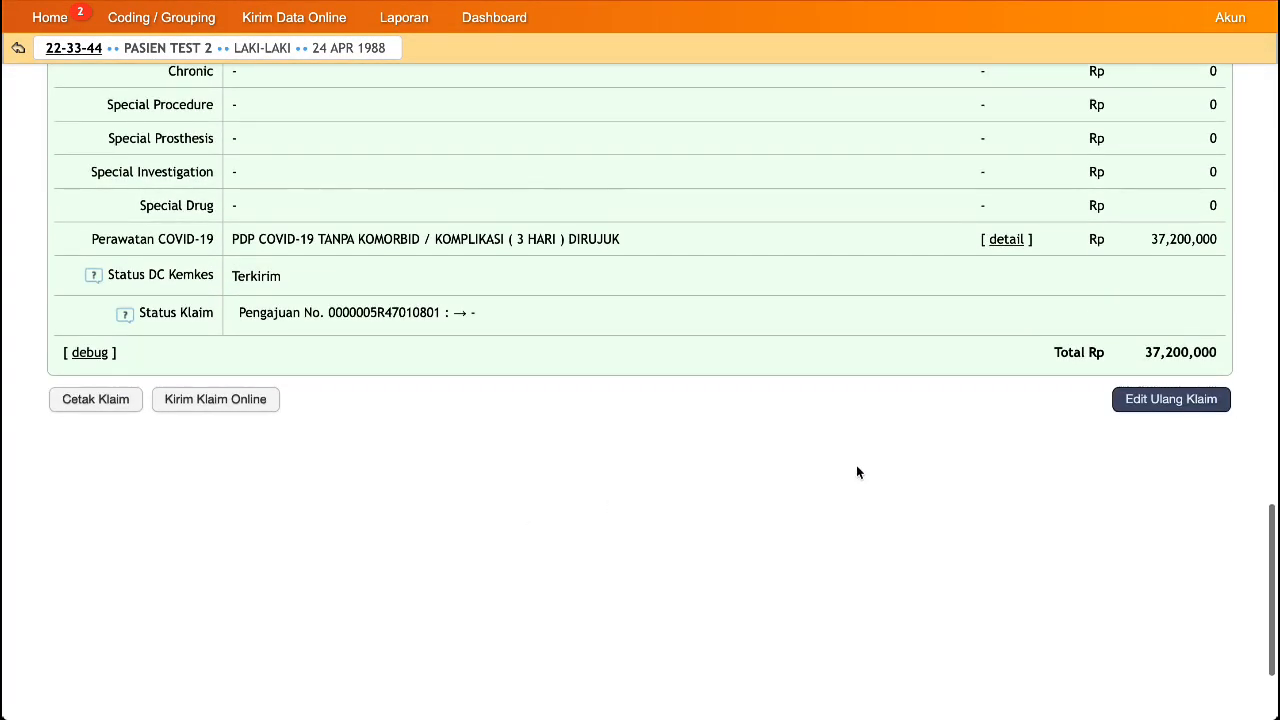
{"action": "left_click", "coordinate": [1147, 402]}
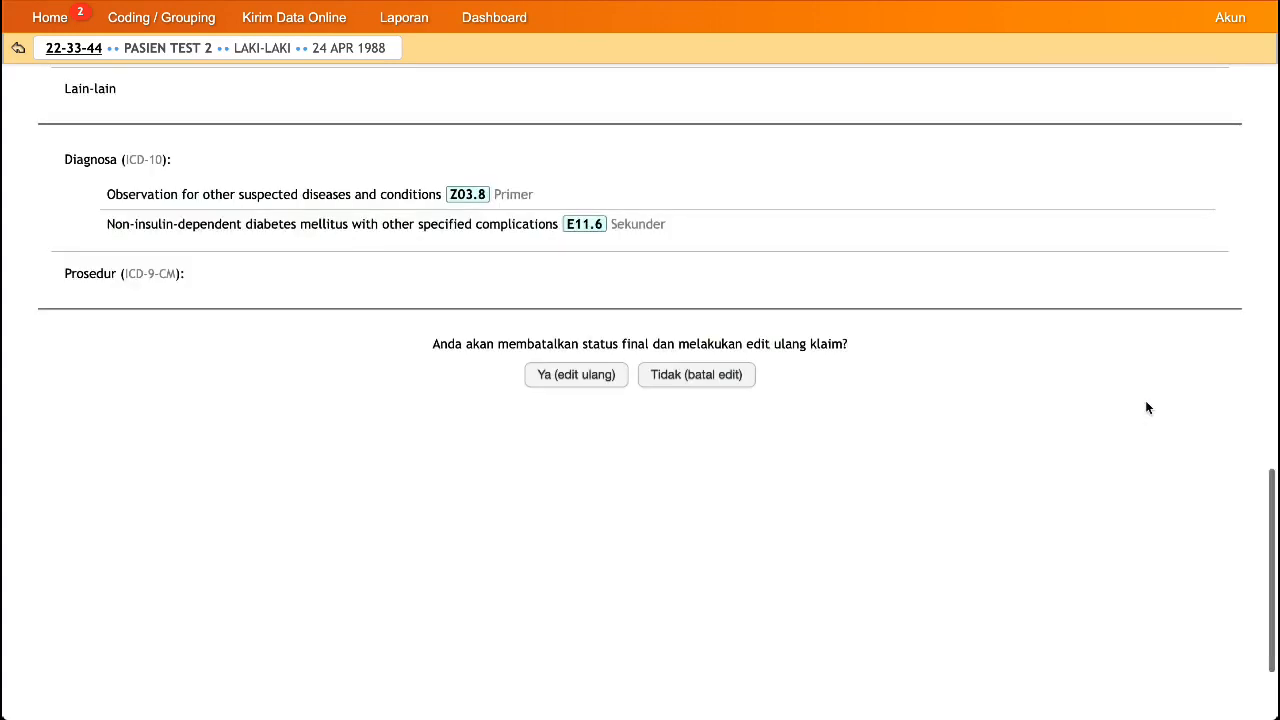
{"action": "left_click", "coordinate": [573, 389]}
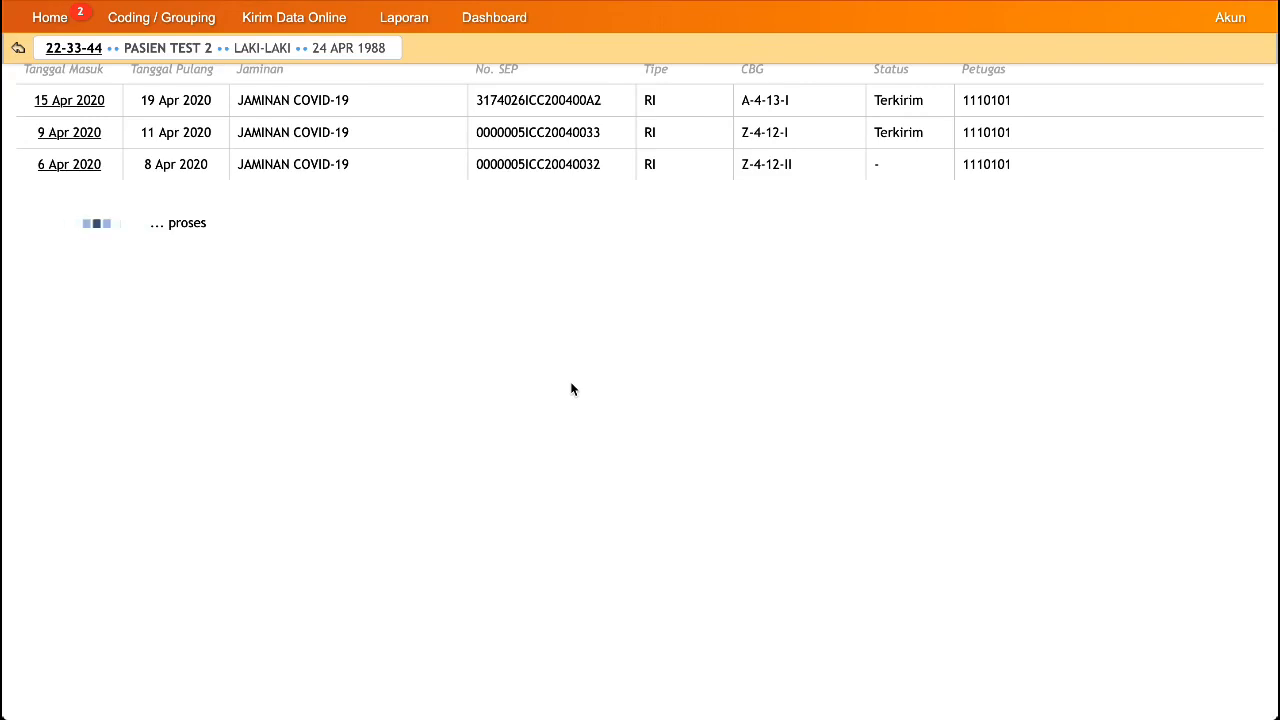
Substitute the claim's secondary diagnosis with ICD-10 code E11.8
{"action": "scroll", "coordinate": [570, 381], "scroll_direction": "up", "scroll_amount": 4}
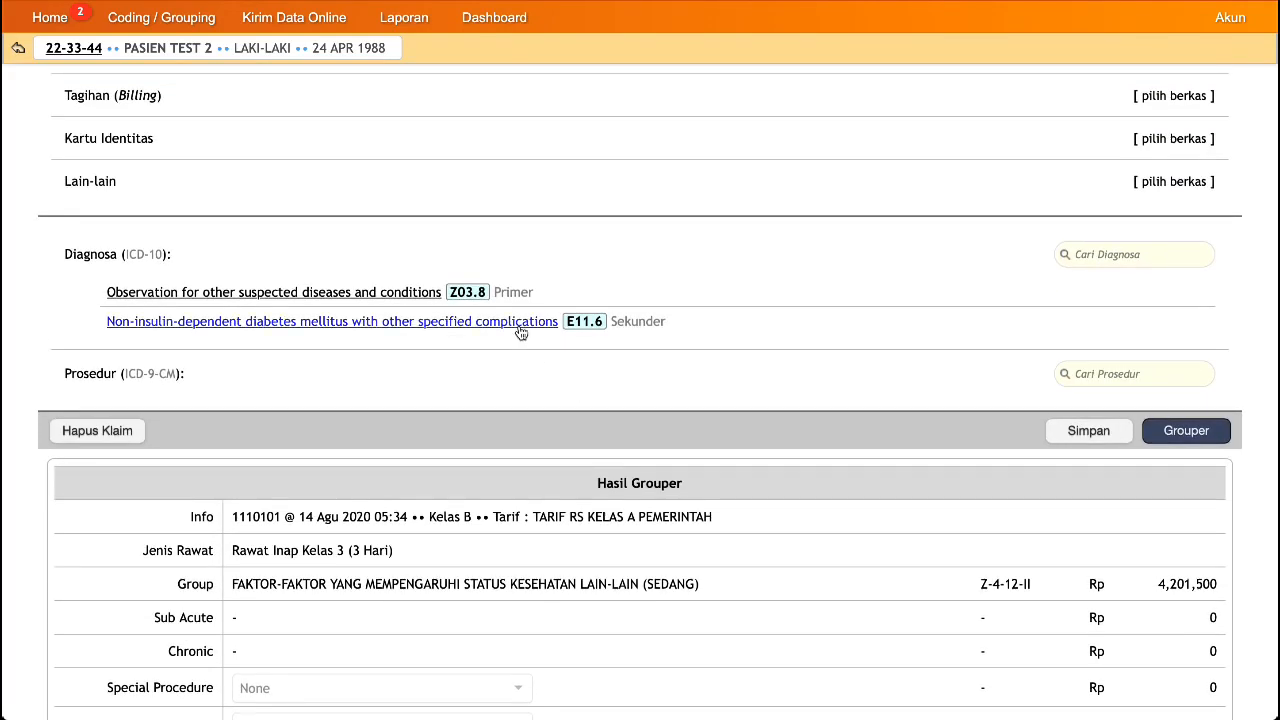
{"action": "left_click", "coordinate": [521, 330]}
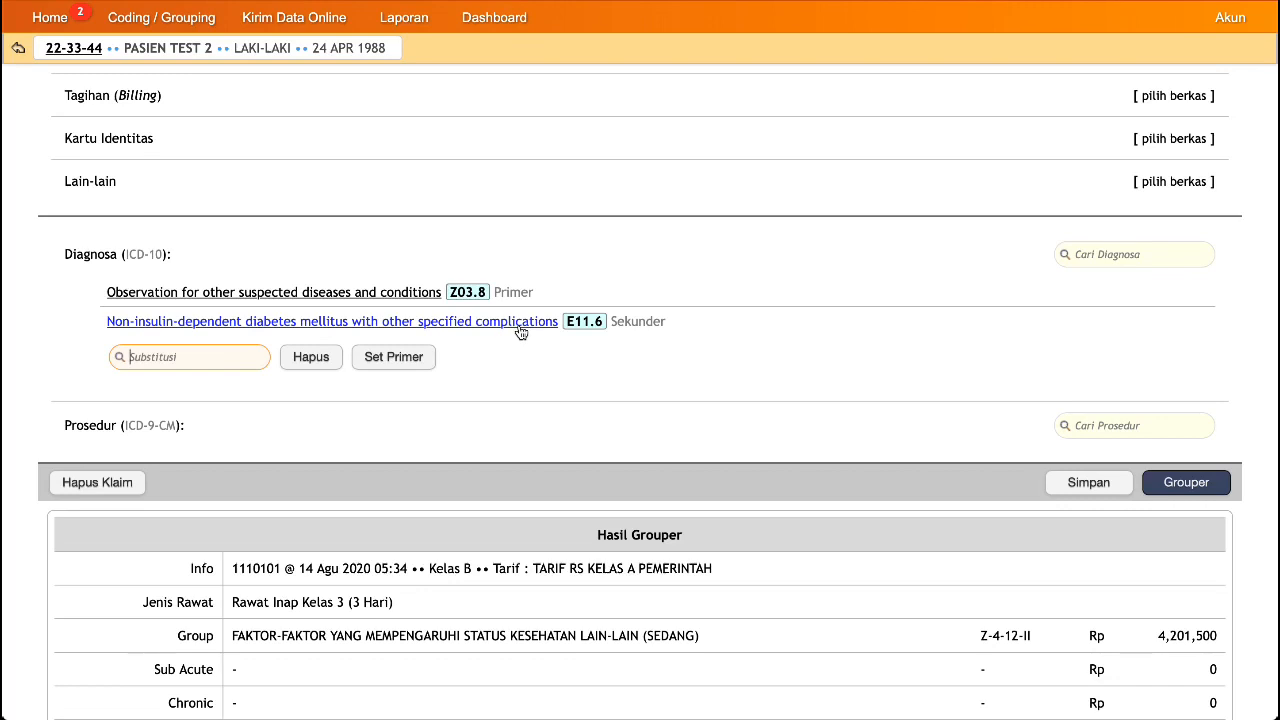
{"action": "type", "text": "E118"}
{"action": "key", "text": "Return"}
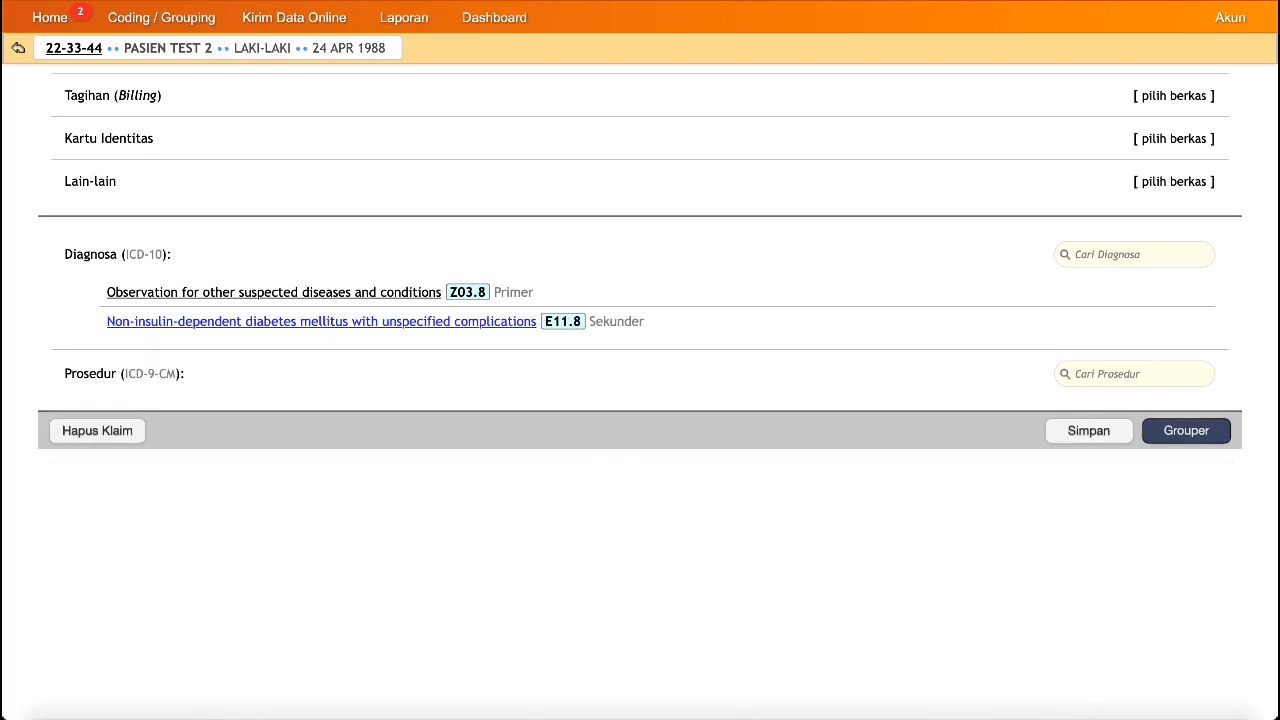
Attach lab5 from the 03 berkas_laboratorium folder to the claim's Hasil Laboratorium section
{"action": "scroll", "coordinate": [642, 350], "scroll_direction": "up", "scroll_amount": 5}
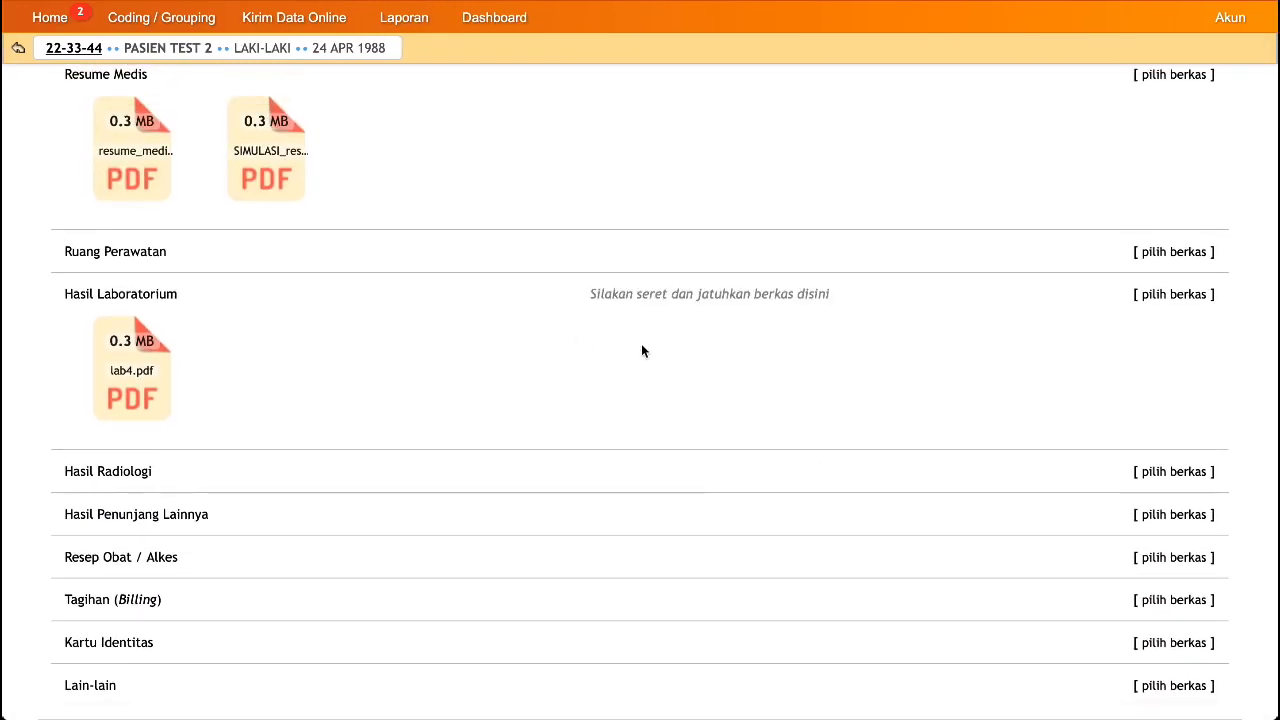
{"action": "key", "text": "super+Tab"}
{"action": "key", "text": "super+Tab"}
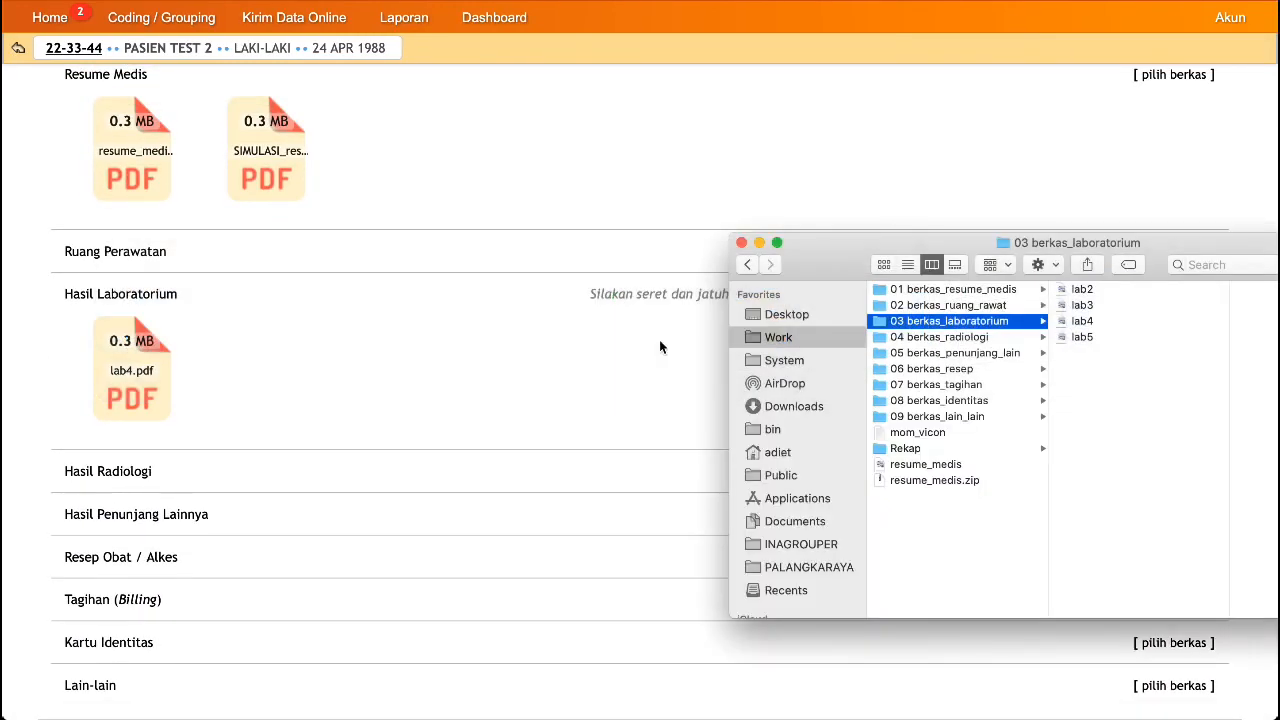
{"action": "left_click", "coordinate": [1083, 339]}
{"action": "left_click_drag", "start_coordinate": [1032, 338], "coordinate": [621, 356]}
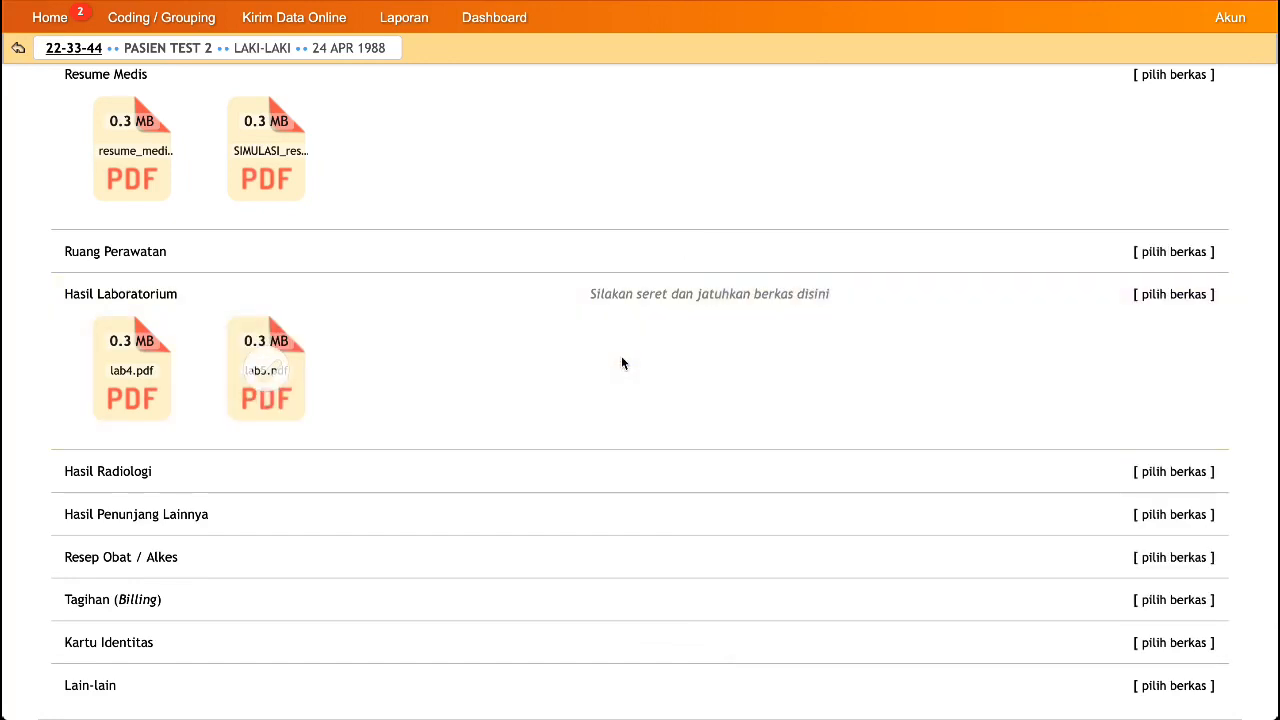
Run the Grouper on the revised claim and finalize the result
{"action": "scroll", "coordinate": [621, 363], "scroll_direction": "down", "scroll_amount": 7}
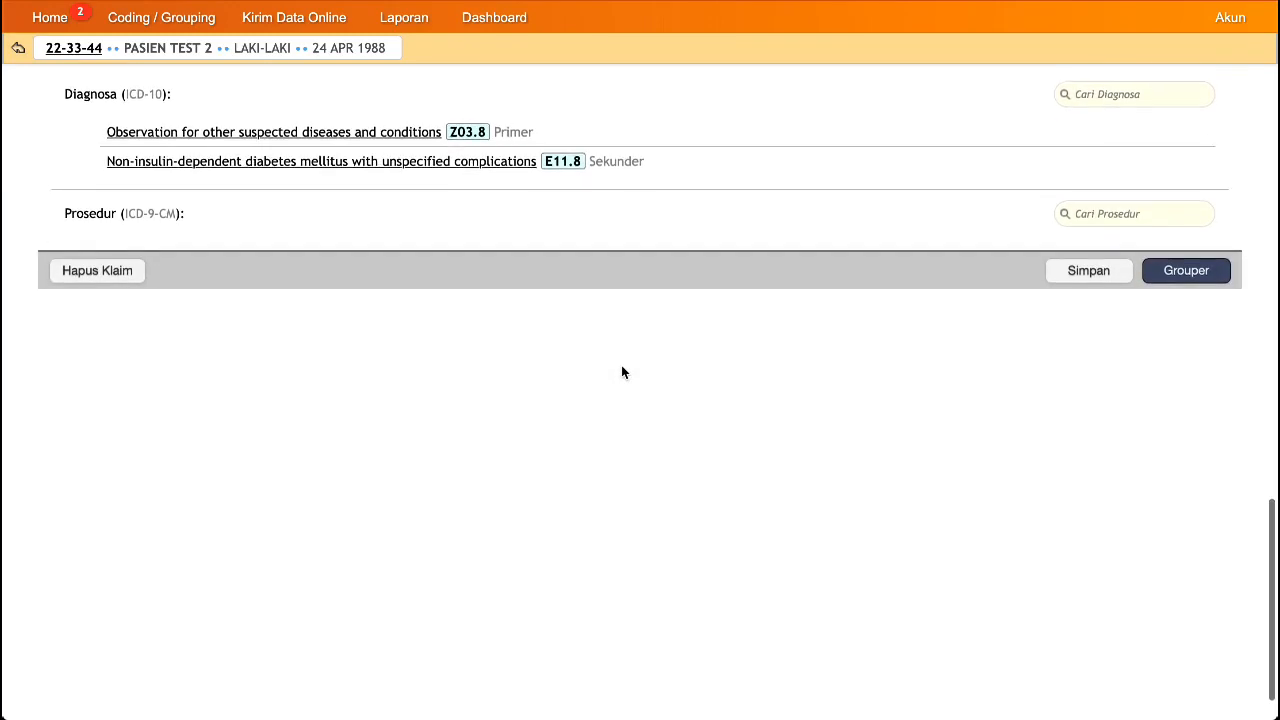
{"action": "left_click", "coordinate": [1178, 273]}
{"action": "scroll", "coordinate": [858, 456], "scroll_direction": "down", "scroll_amount": 3}
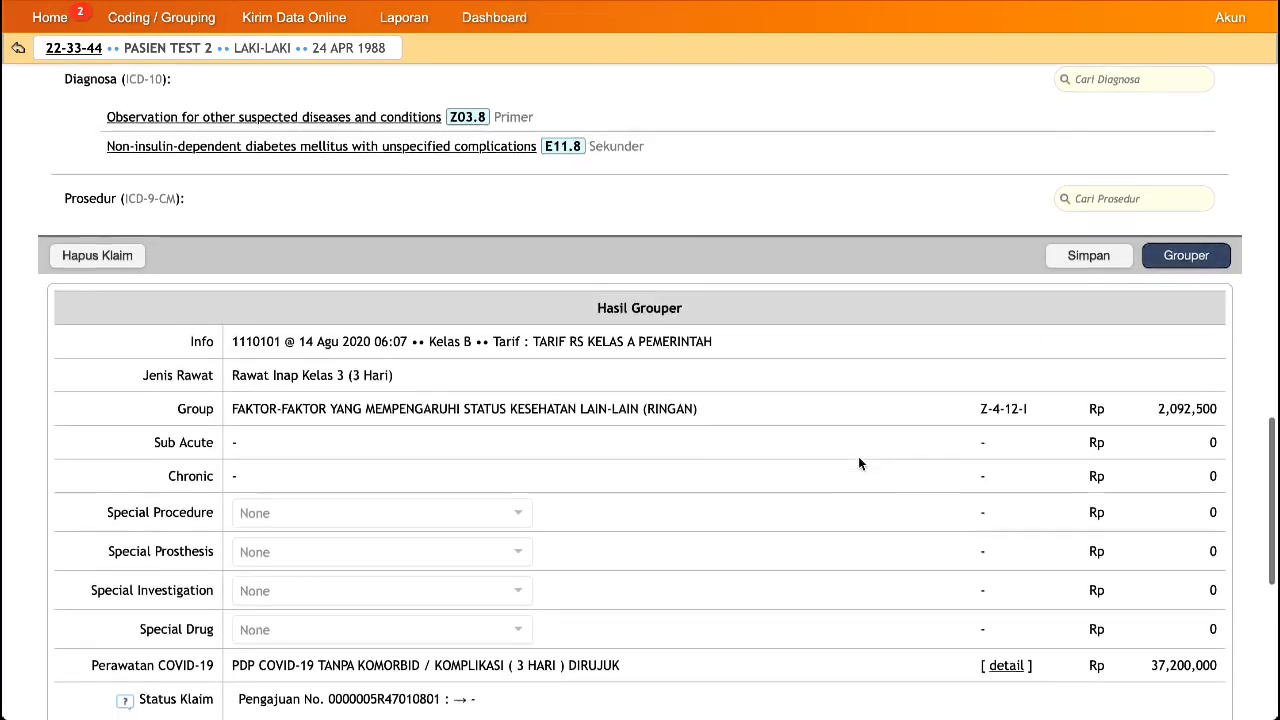
{"action": "left_click", "coordinate": [1178, 527]}
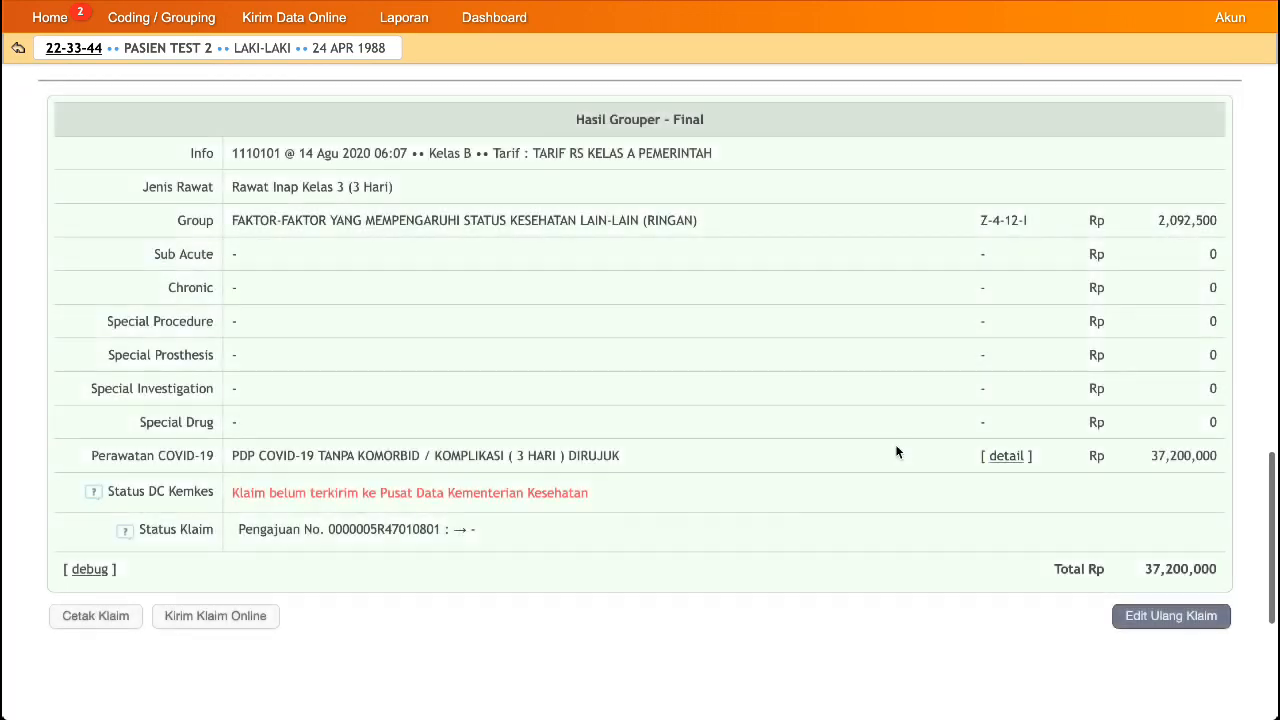
Send the finalized claim online and create a new Rawat Inap submission under Pengajuan Klaim COVID-19
{"action": "left_click", "coordinate": [238, 618]}
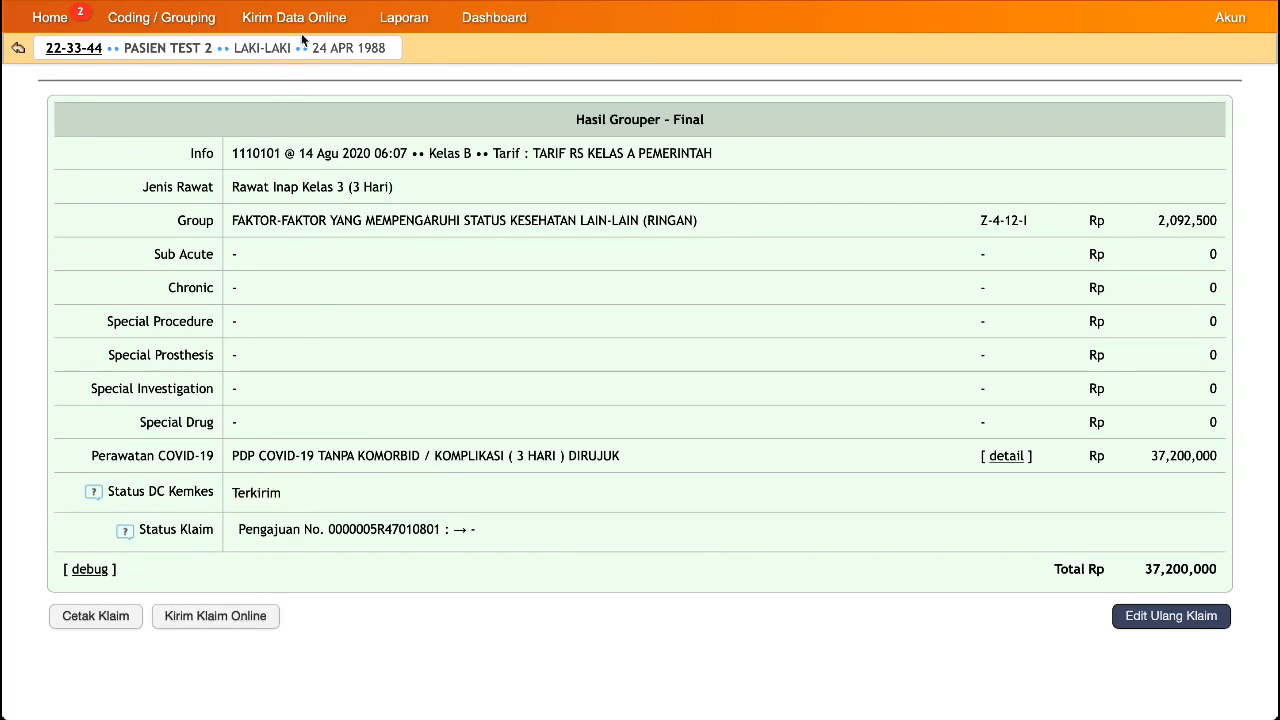
{"action": "mouse_move", "coordinate": [310, 27]}
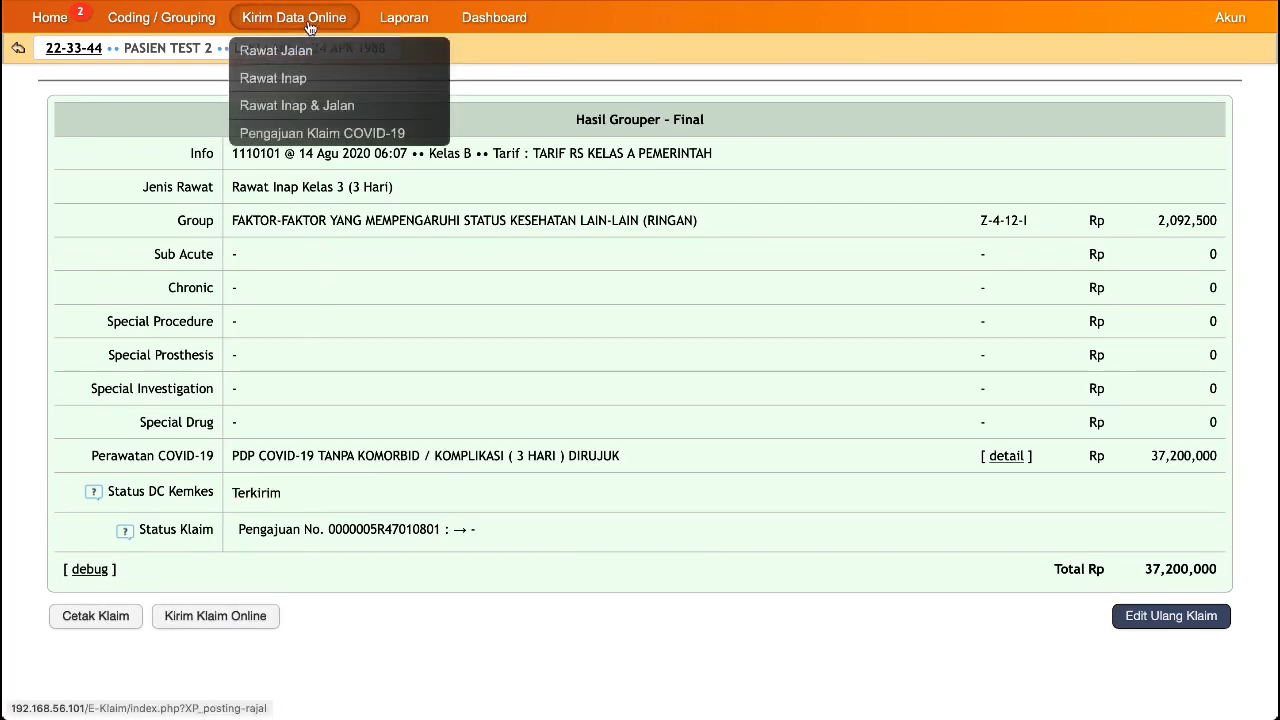
{"action": "left_click", "coordinate": [295, 136]}
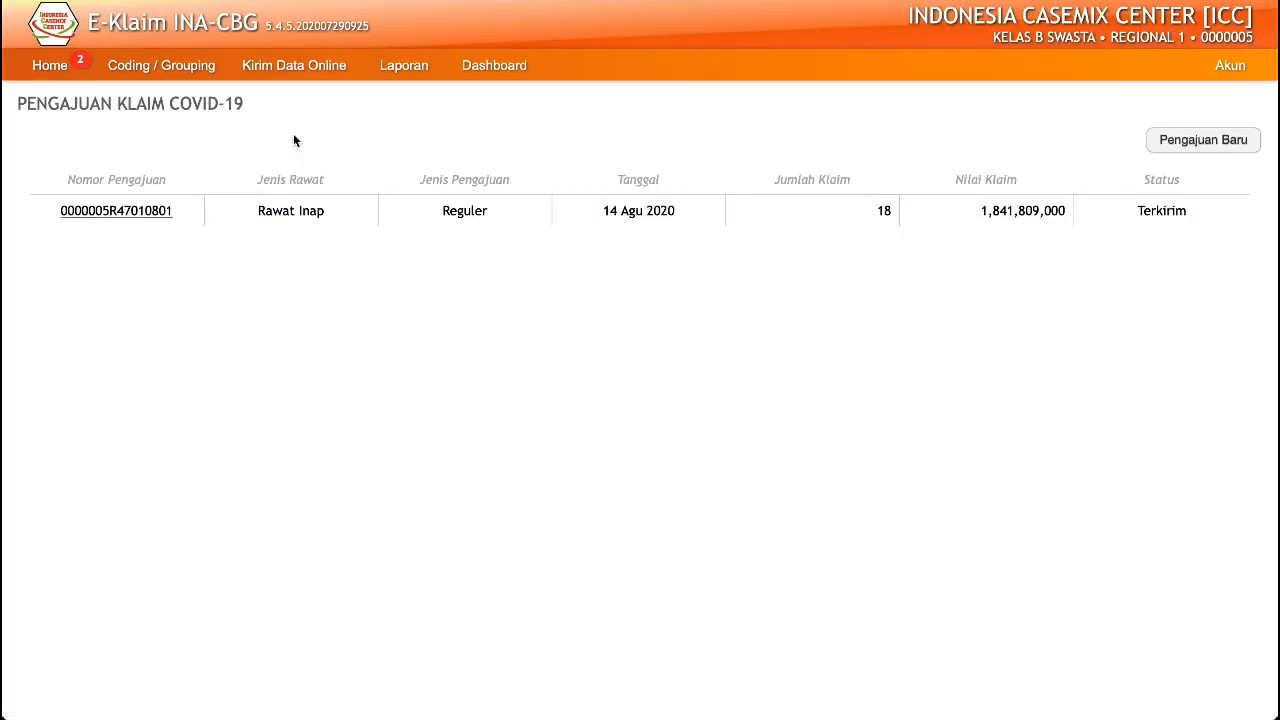
{"action": "left_click", "coordinate": [1192, 140]}
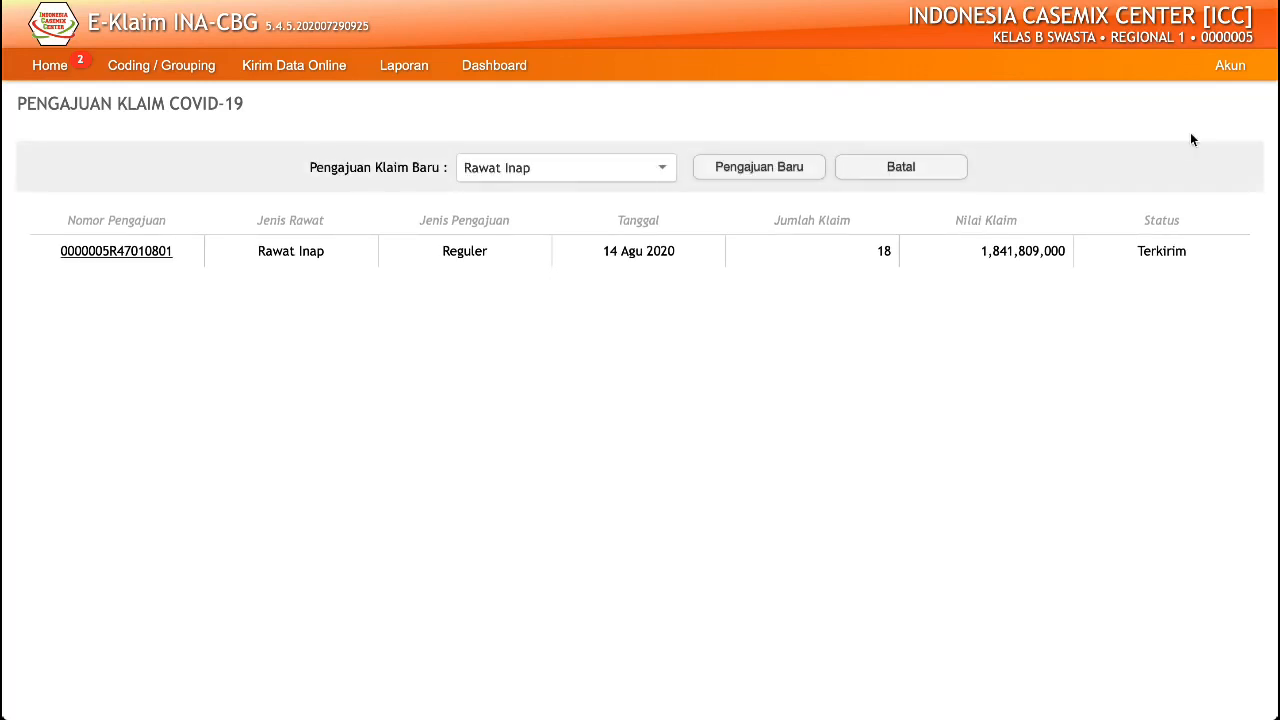
{"action": "left_click", "coordinate": [767, 170]}
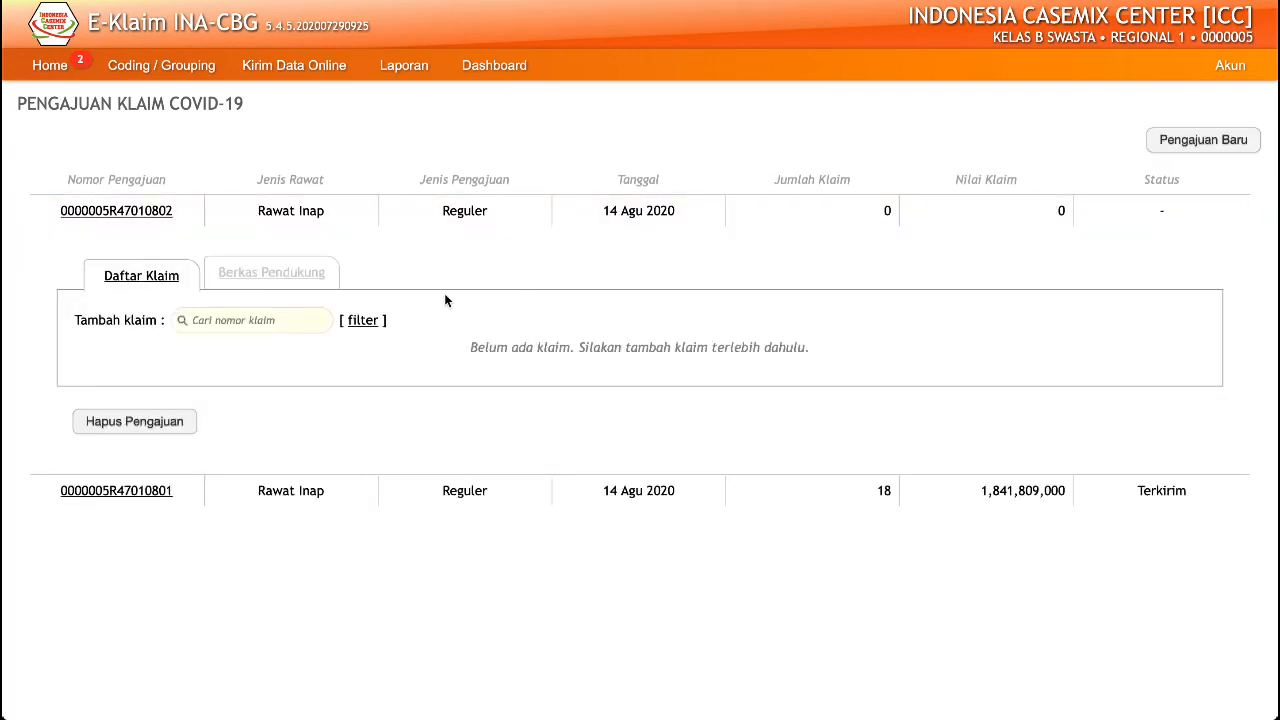
List the eligible inpatient claims with the default filter and add the revised claim discharged 8 Apr 2020 to the new submission
{"action": "left_click", "coordinate": [364, 320]}
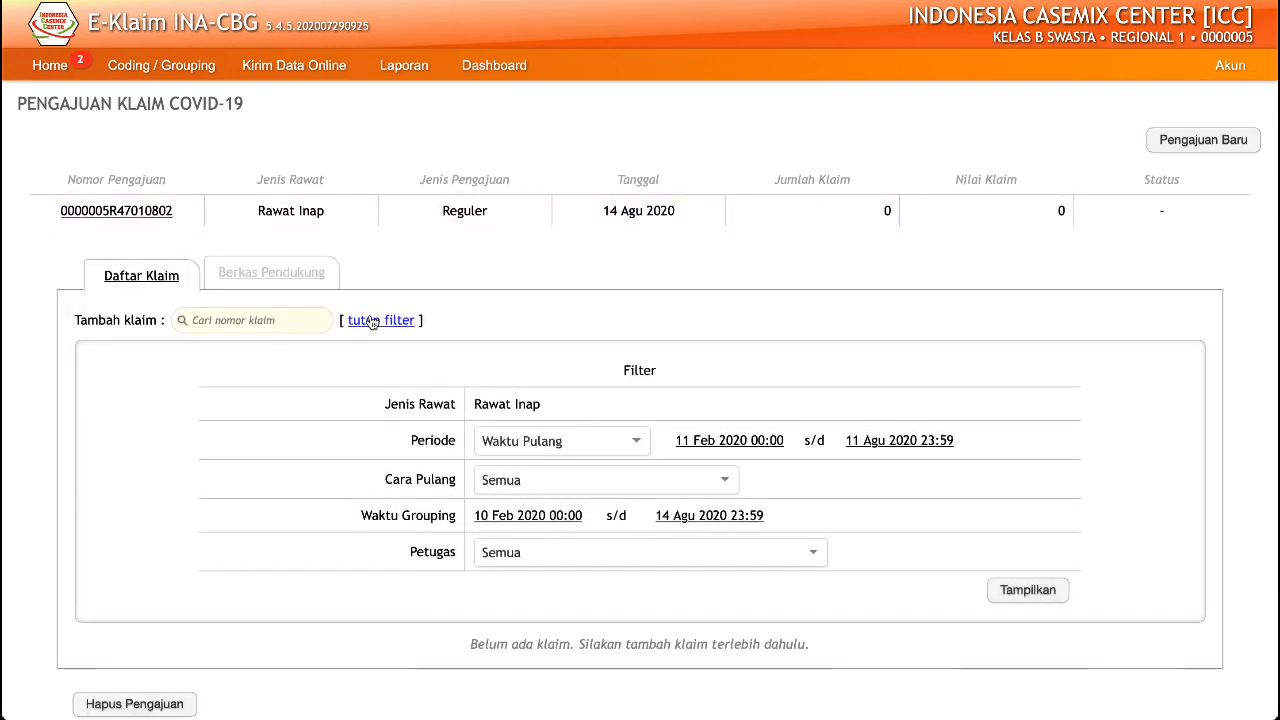
{"action": "scroll", "coordinate": [872, 245], "scroll_direction": "down", "scroll_amount": 2}
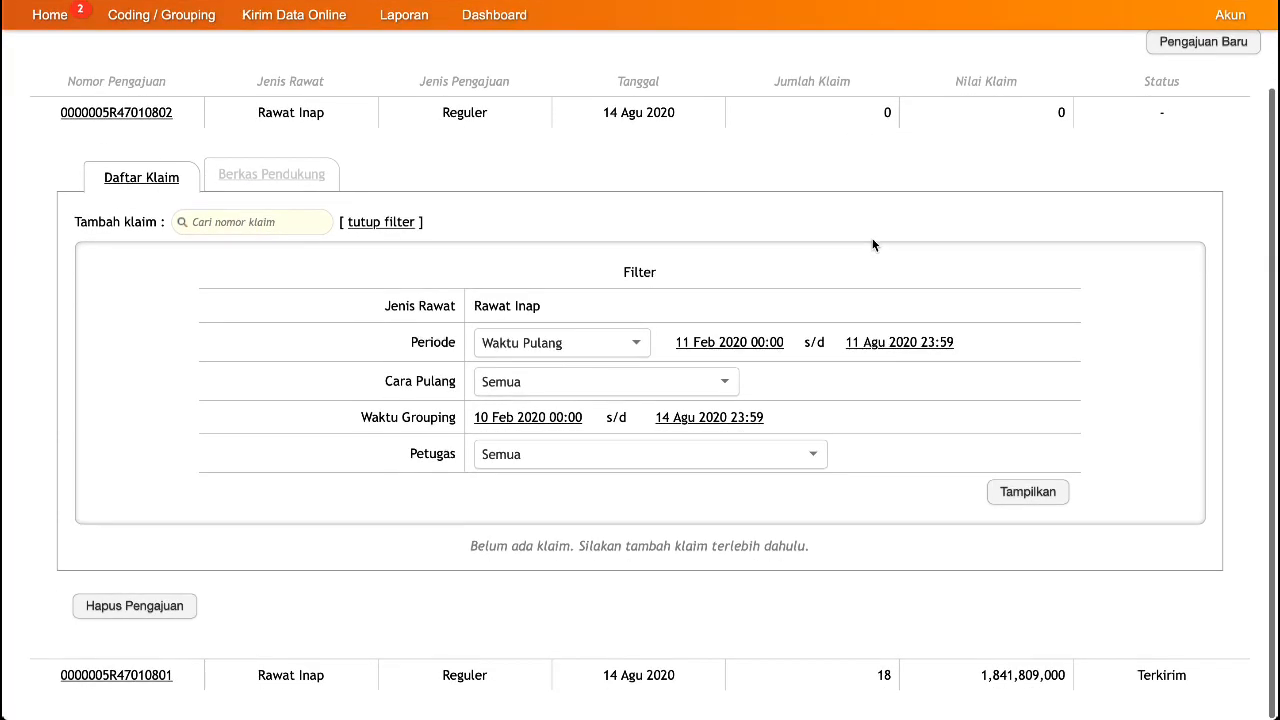
{"action": "left_click", "coordinate": [1012, 494]}
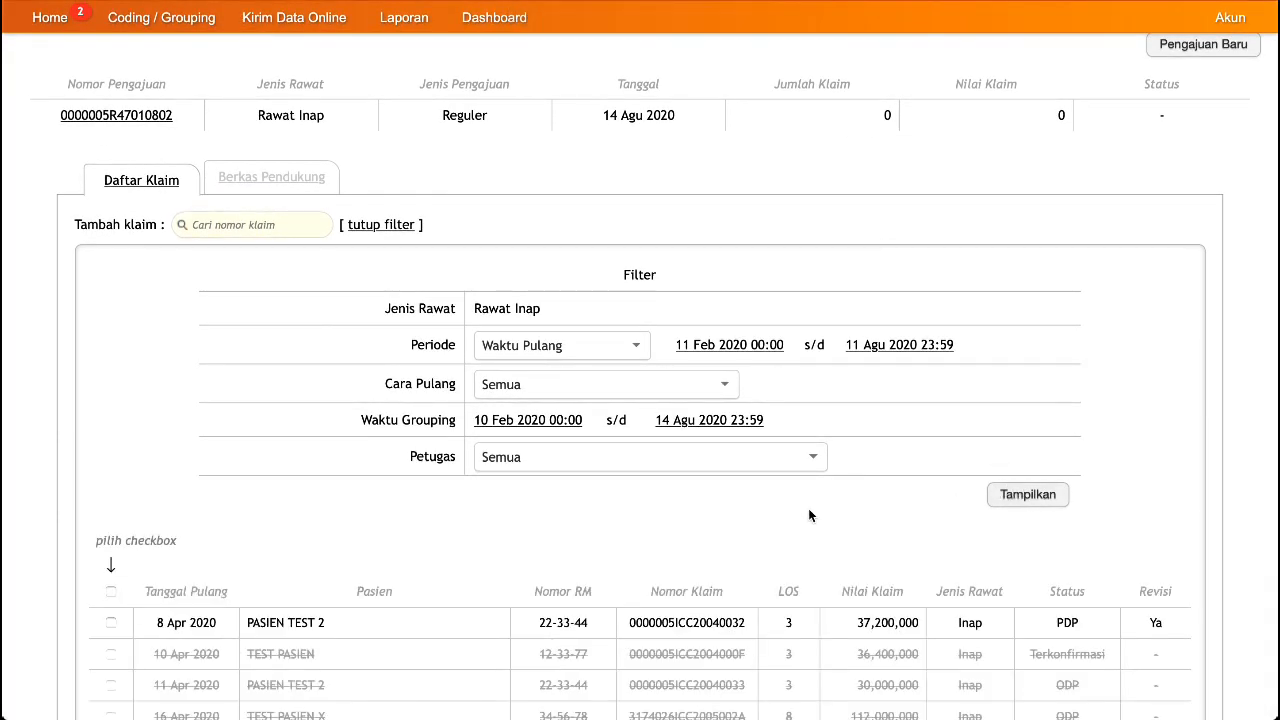
{"action": "scroll", "coordinate": [808, 508], "scroll_direction": "down", "scroll_amount": 3}
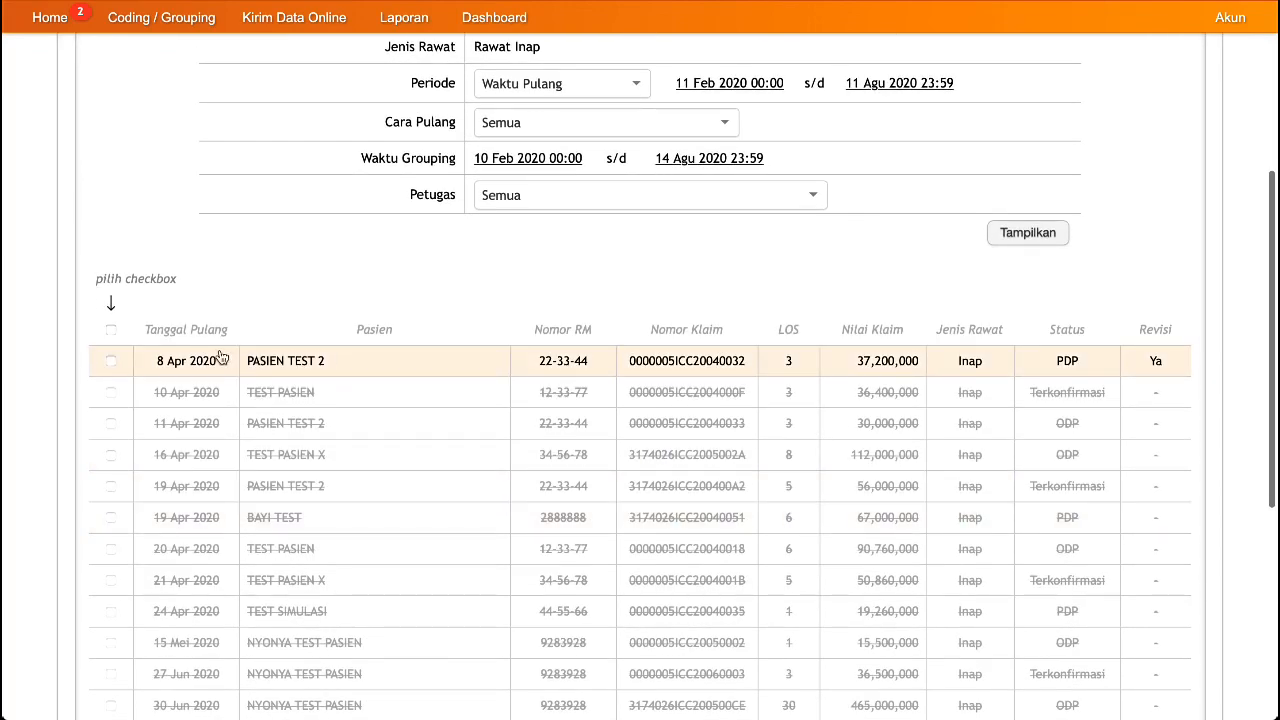
{"action": "left_click", "coordinate": [249, 366]}
{"action": "scroll", "coordinate": [249, 366], "scroll_direction": "down", "scroll_amount": 5}
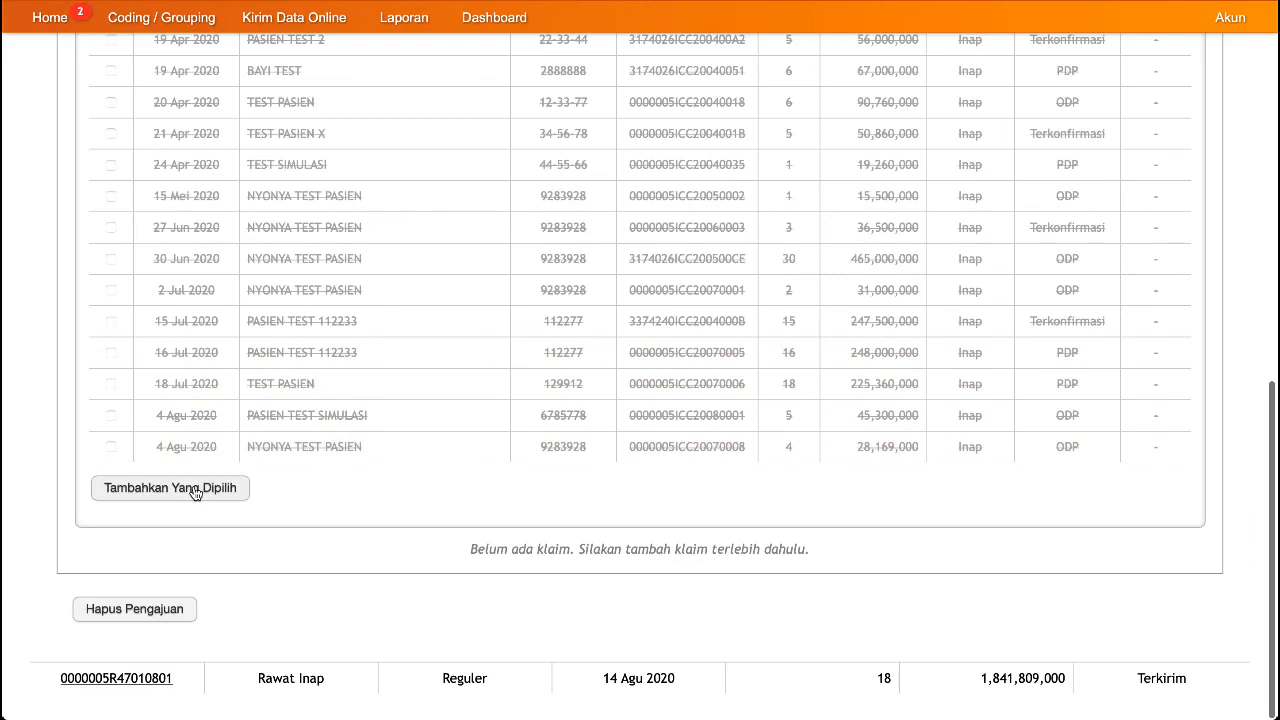
{"action": "left_click", "coordinate": [196, 490]}
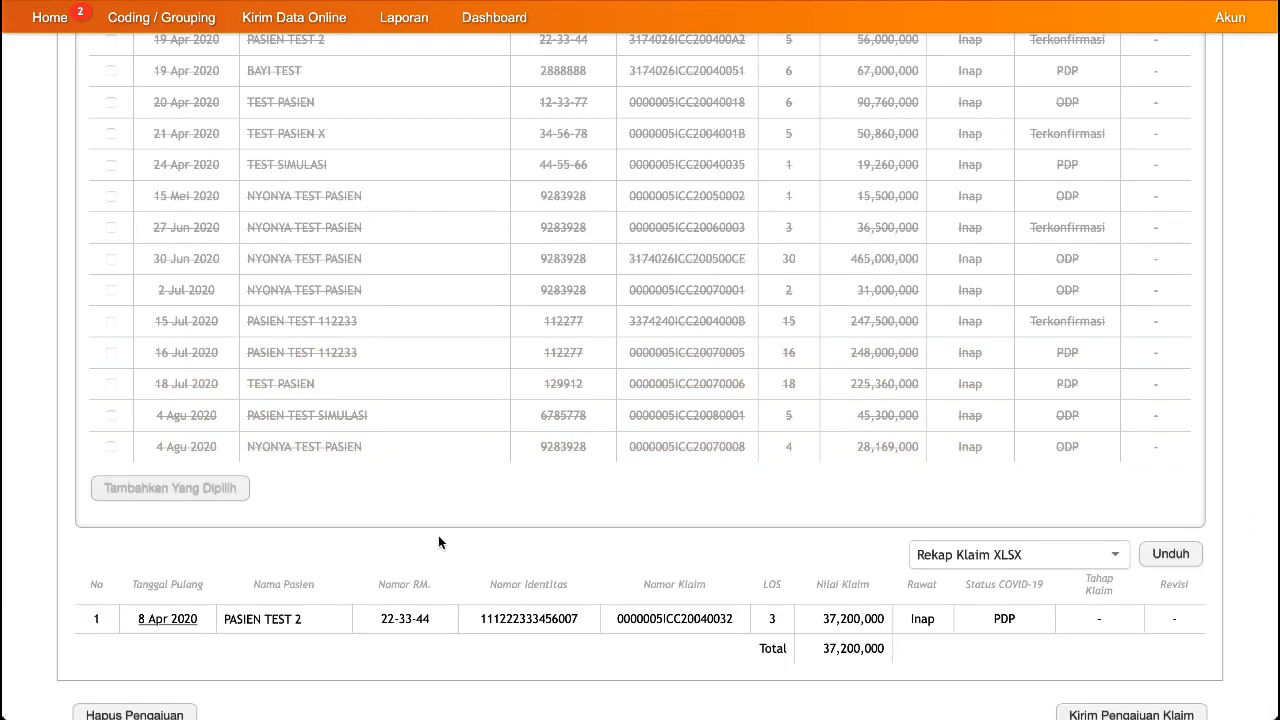
Send the new claim submission, confirming it with the captcha text and the account password
{"action": "scroll", "coordinate": [438, 535], "scroll_direction": "down", "scroll_amount": 1}
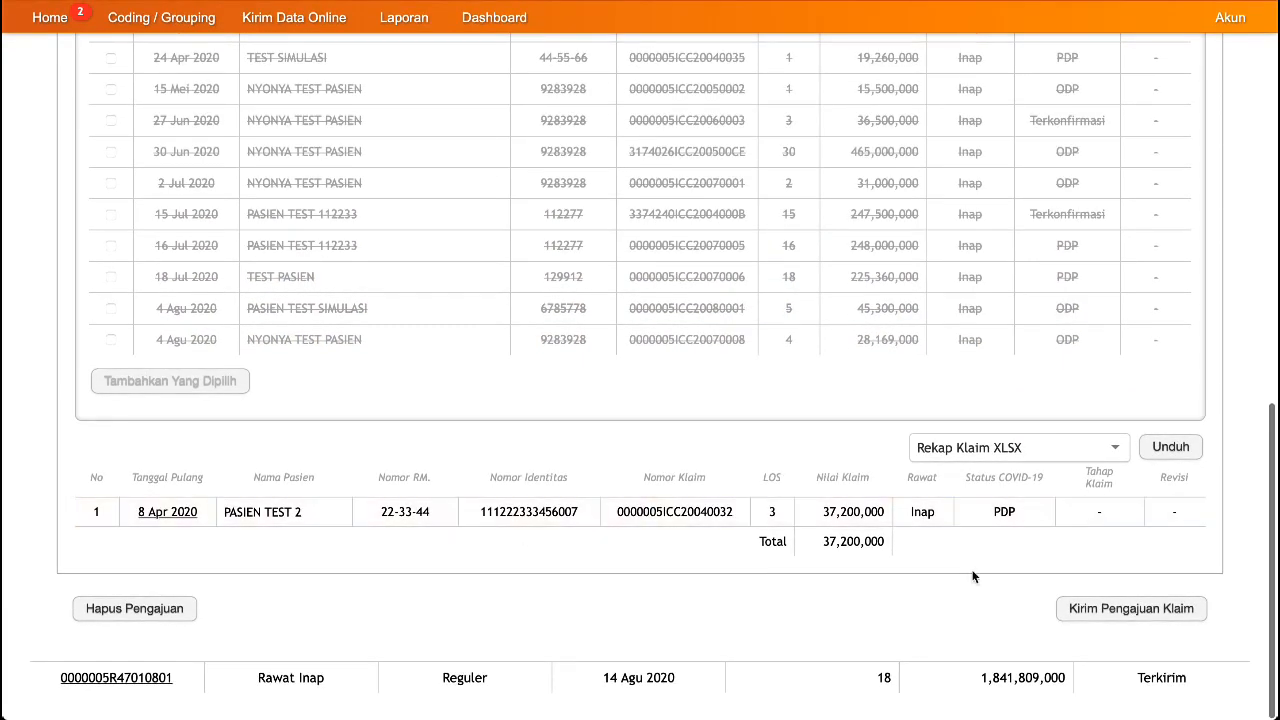
{"action": "left_click", "coordinate": [1102, 617]}
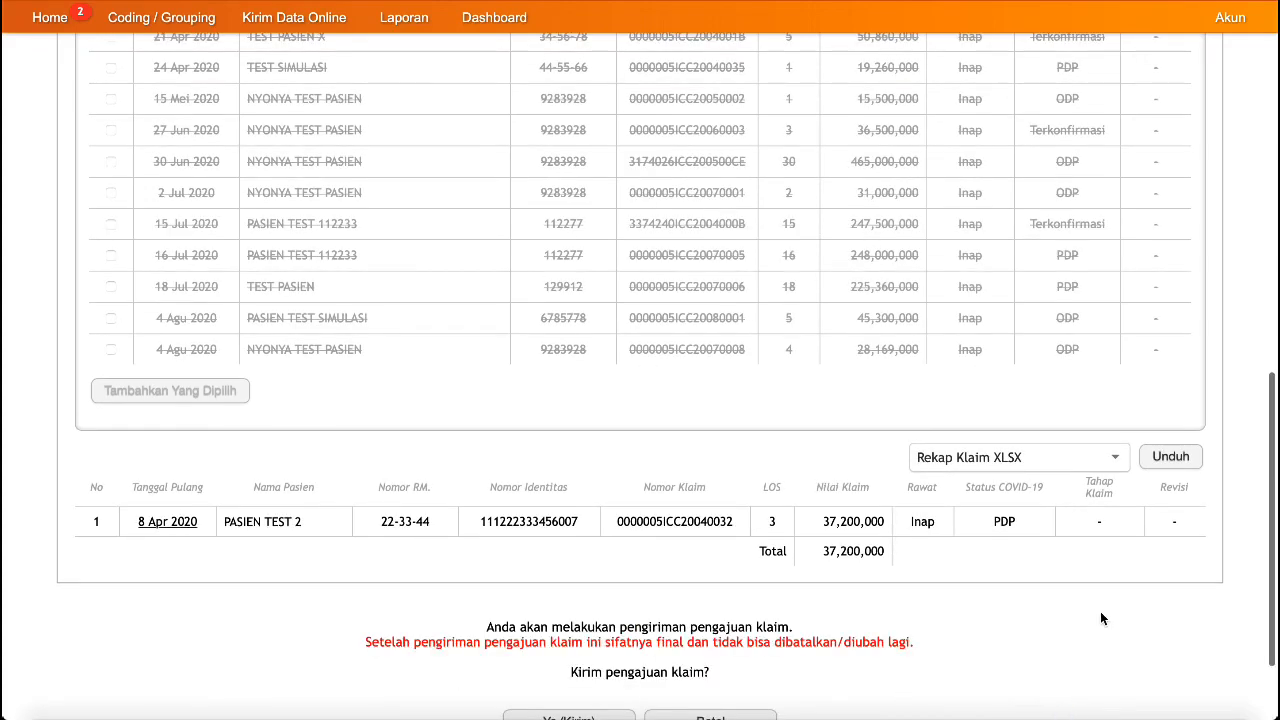
{"action": "scroll", "coordinate": [1081, 621], "scroll_direction": "down", "scroll_amount": 3}
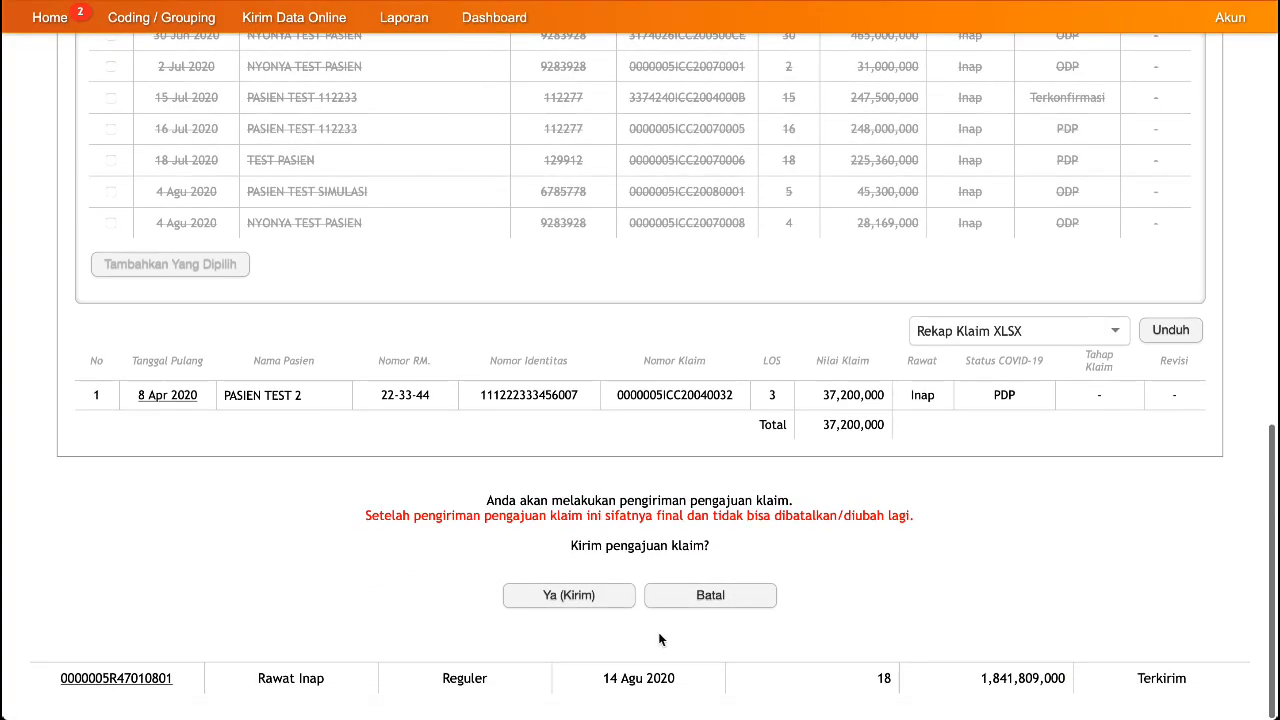
{"action": "left_click", "coordinate": [603, 594]}
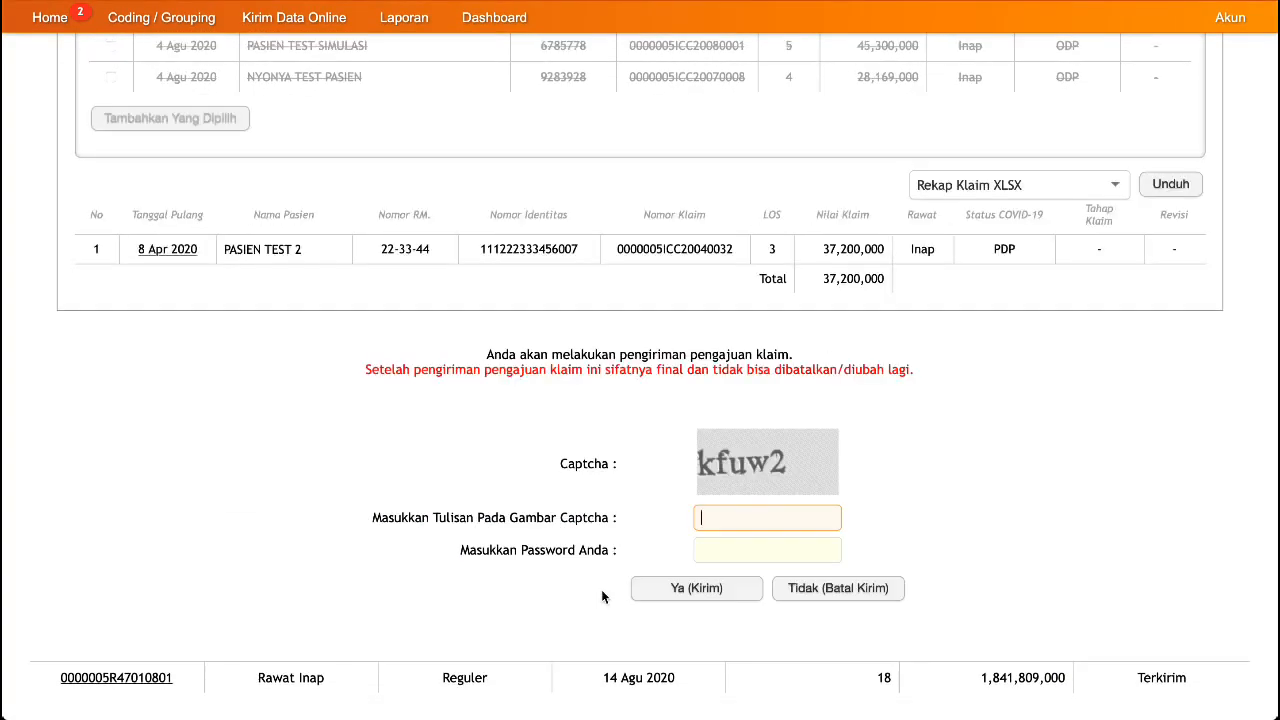
{"action": "type", "text": "kfuw2"}
{"action": "key", "text": "Tab"}
{"action": "type", "text": "a•••••••••"}
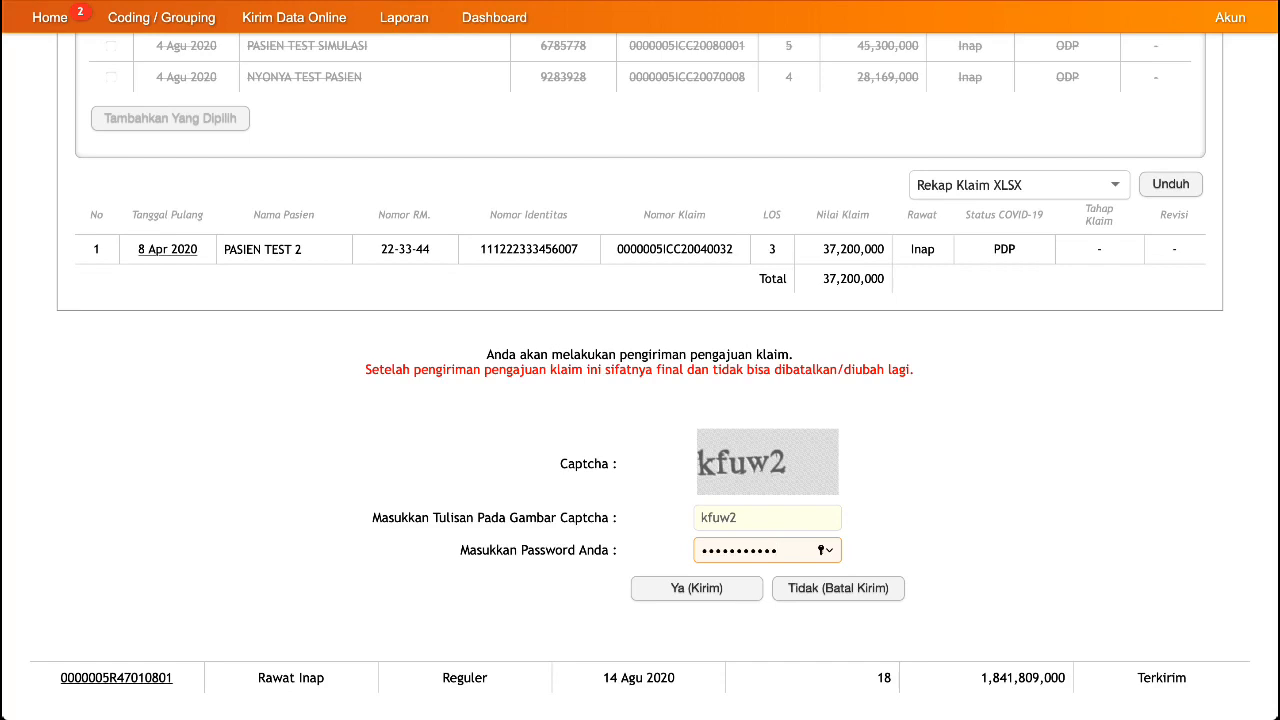
{"action": "left_click", "coordinate": [686, 590]}
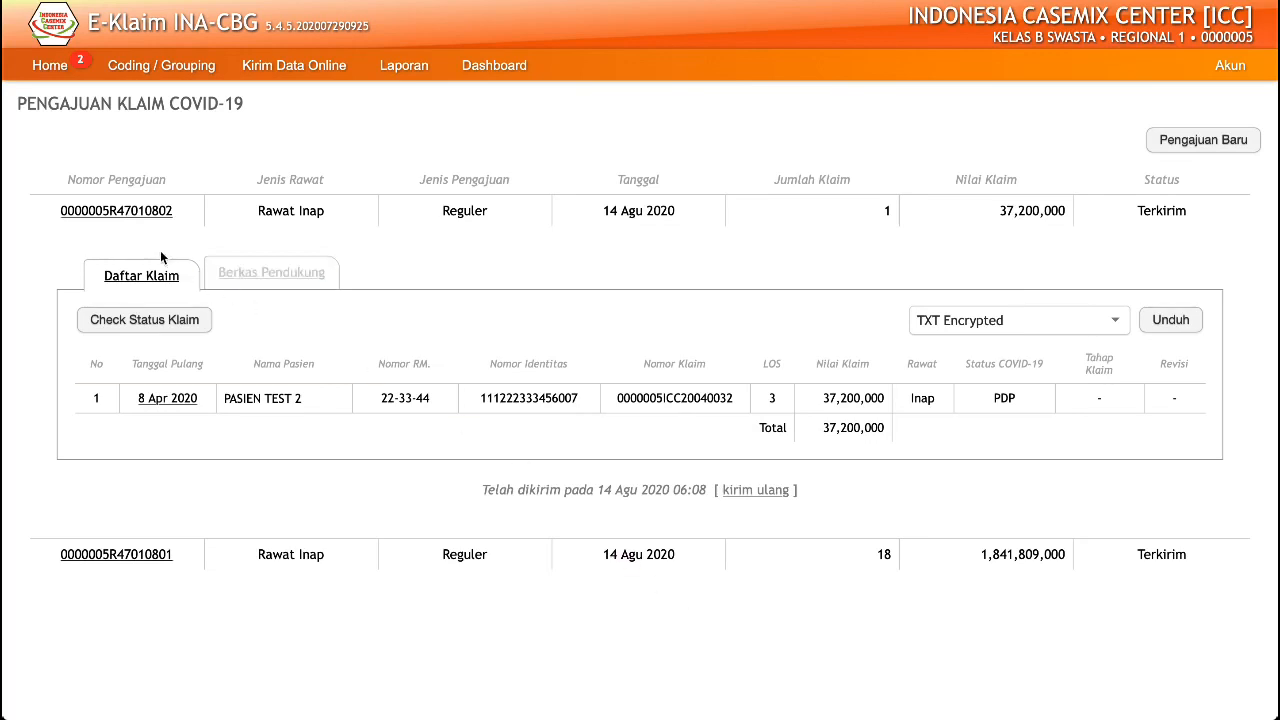
In the earlier 18-claim submission, expand the Kemkes revision claim discharged 15 Mei 2020 and open it for editing
{"action": "left_click", "coordinate": [150, 221]}
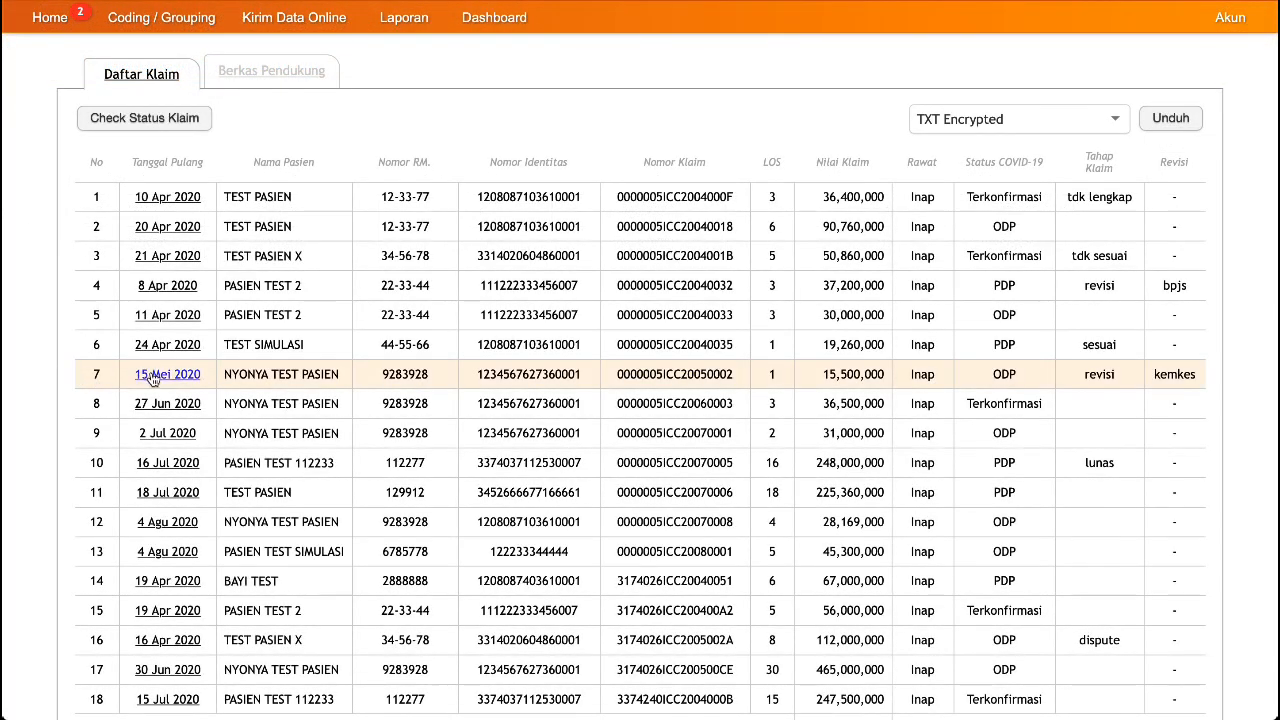
{"action": "left_click", "coordinate": [155, 376]}
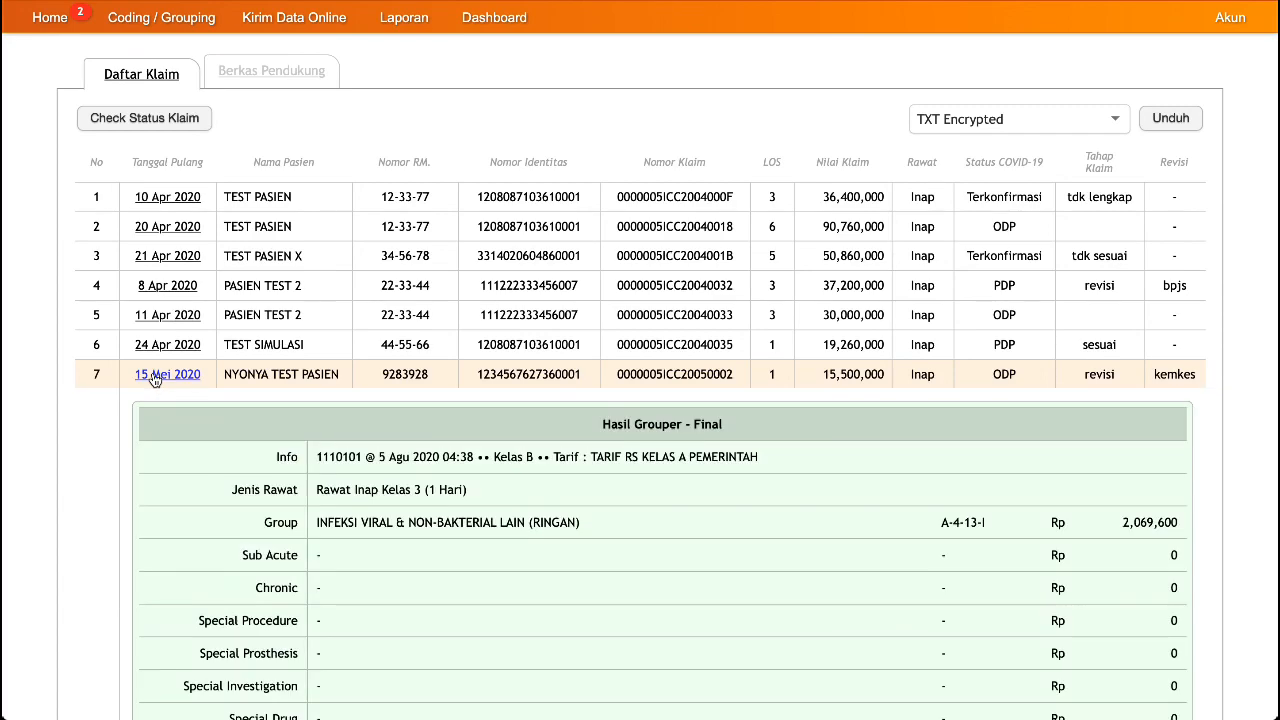
{"action": "scroll", "coordinate": [680, 435], "scroll_direction": "down", "scroll_amount": 3}
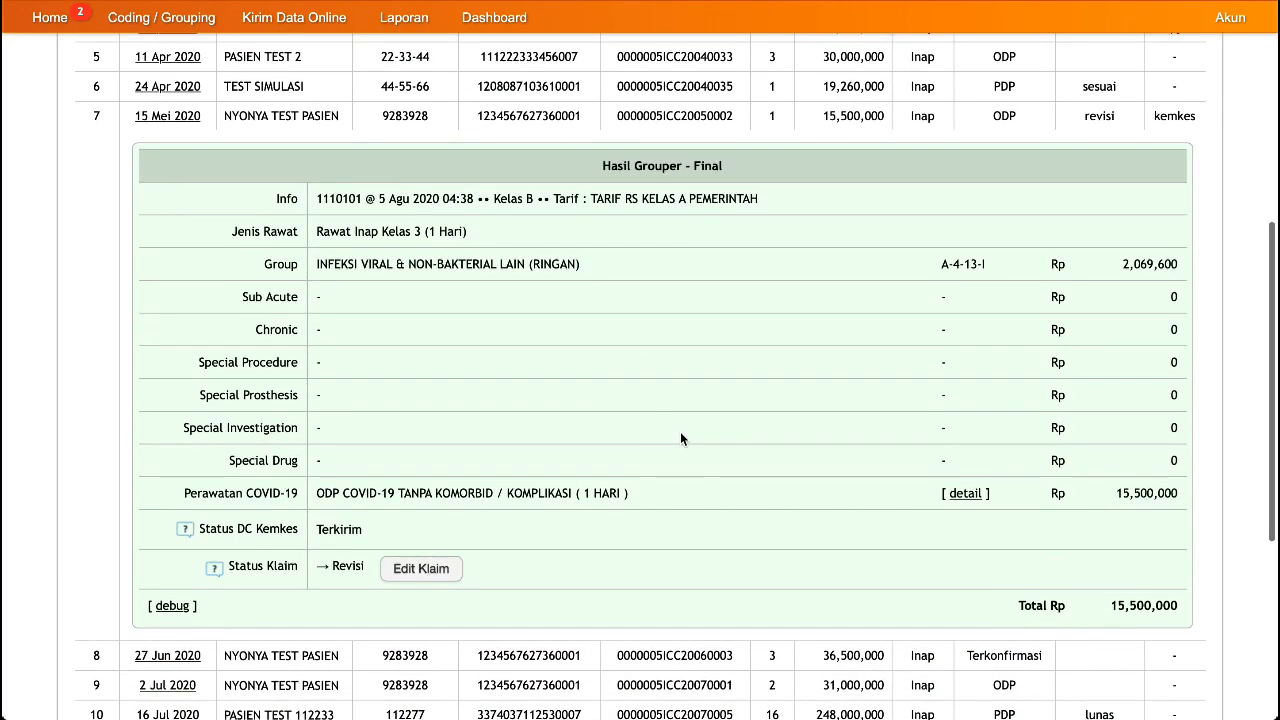
{"action": "scroll", "coordinate": [800, 525], "scroll_direction": "down", "scroll_amount": 1}
{"action": "scroll", "coordinate": [817, 540], "scroll_direction": "down", "scroll_amount": 1}
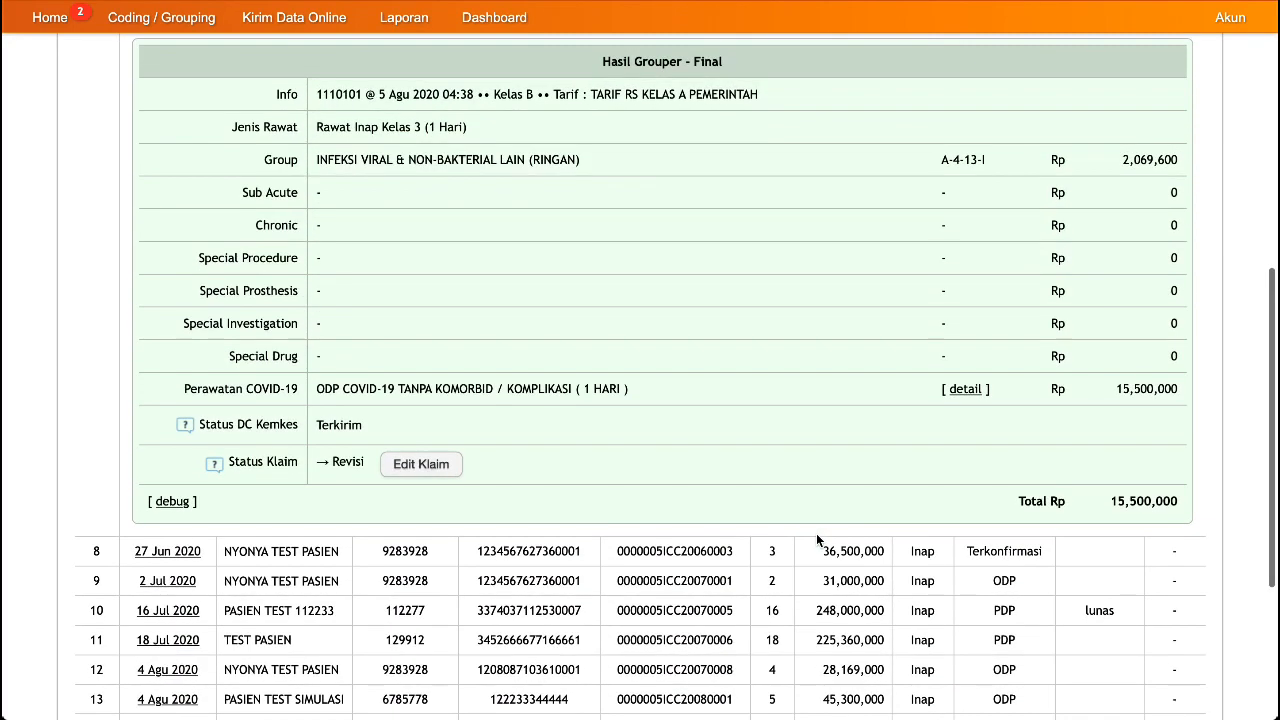
{"action": "left_click", "coordinate": [450, 469]}
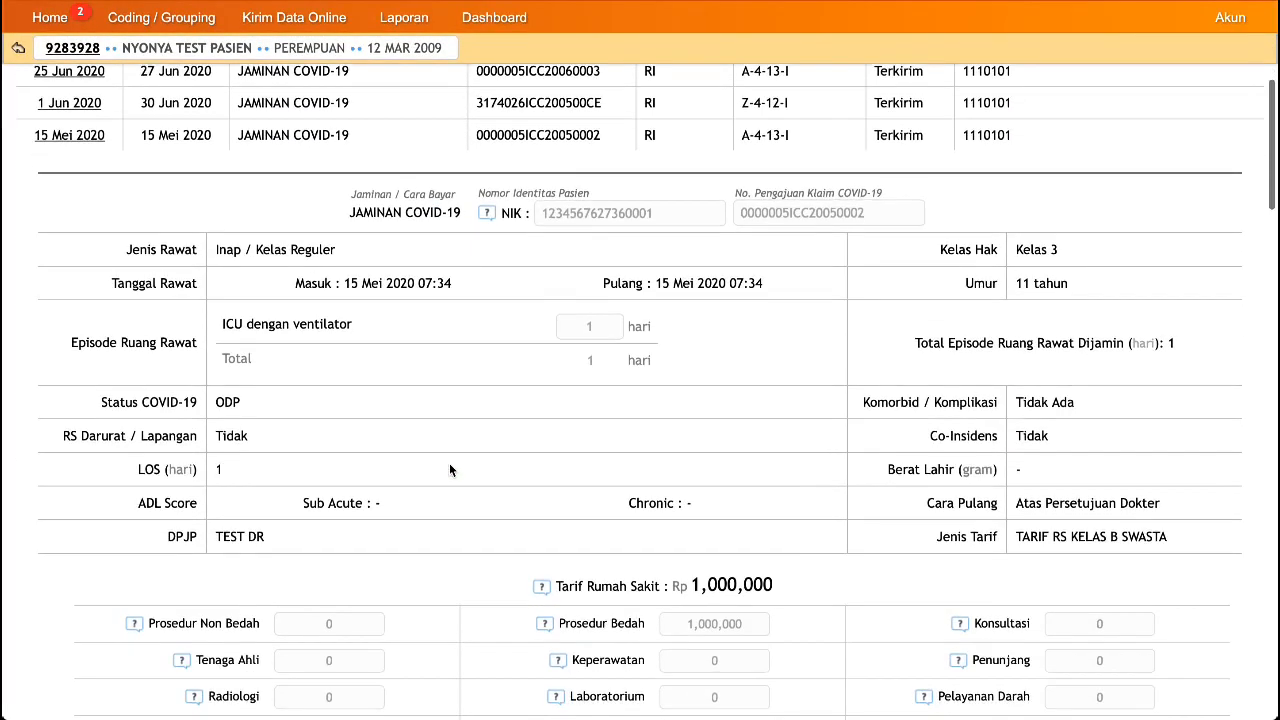
Cancel the final status of the Kemkes revision claim and confirm re-editing it
{"action": "scroll", "coordinate": [450, 469], "scroll_direction": "down", "scroll_amount": 16}
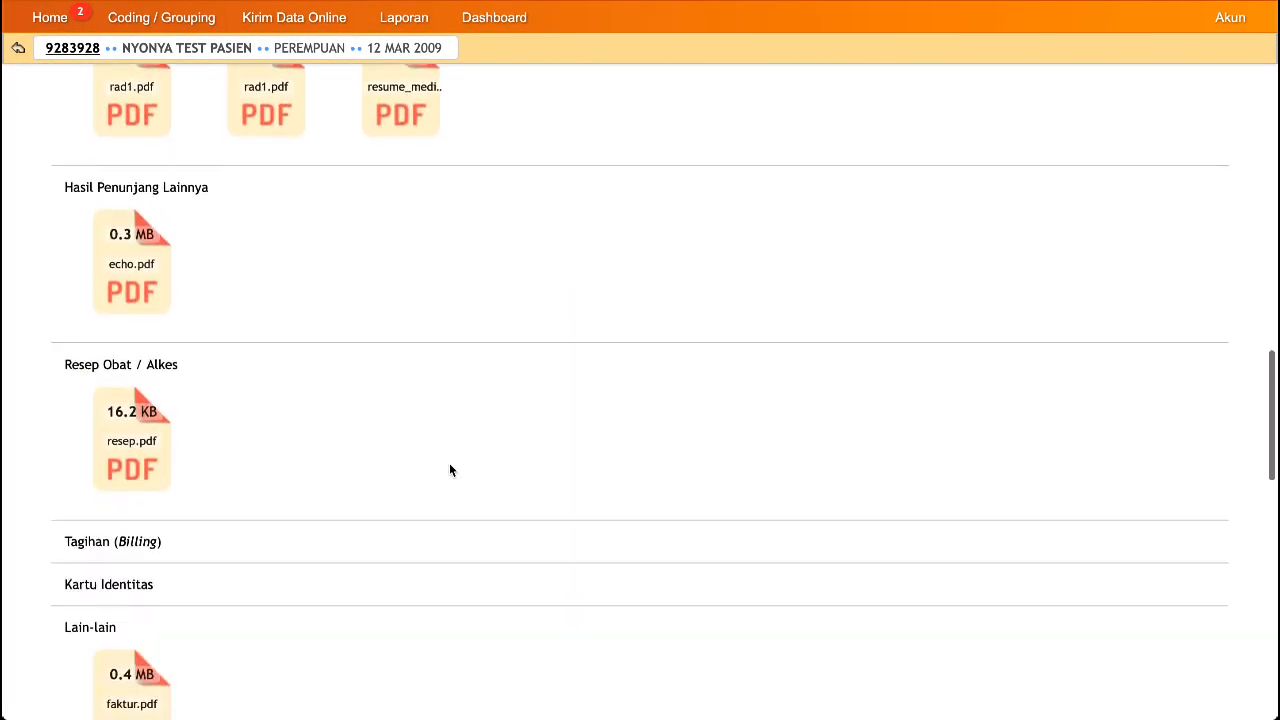
{"action": "scroll", "coordinate": [449, 463], "scroll_direction": "down", "scroll_amount": 5}
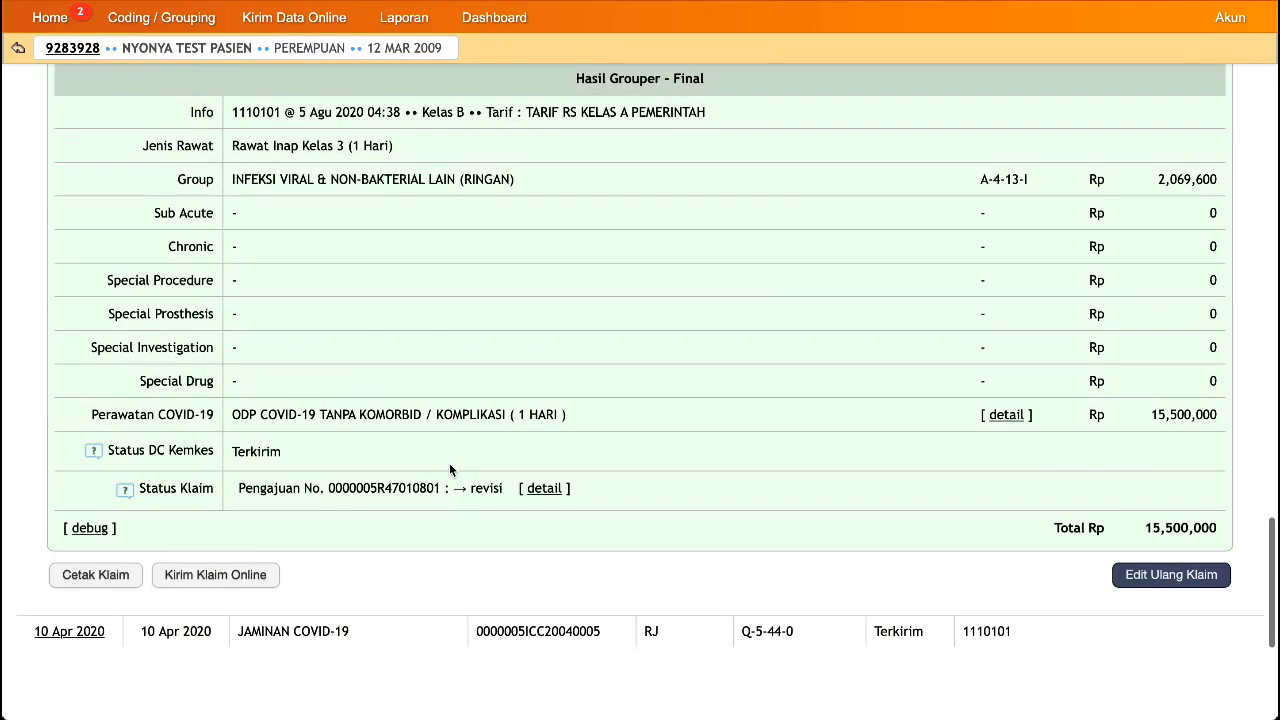
{"action": "scroll", "coordinate": [943, 490], "scroll_direction": "down", "scroll_amount": 1}
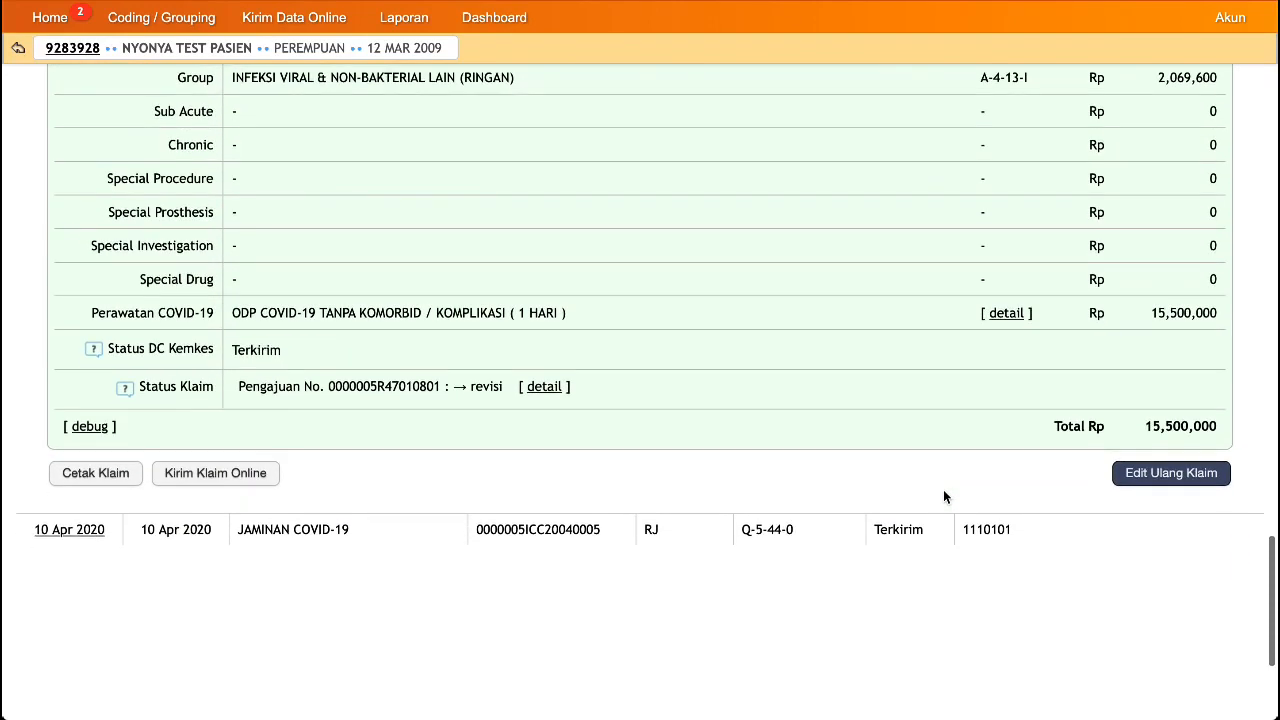
{"action": "left_click", "coordinate": [1142, 480]}
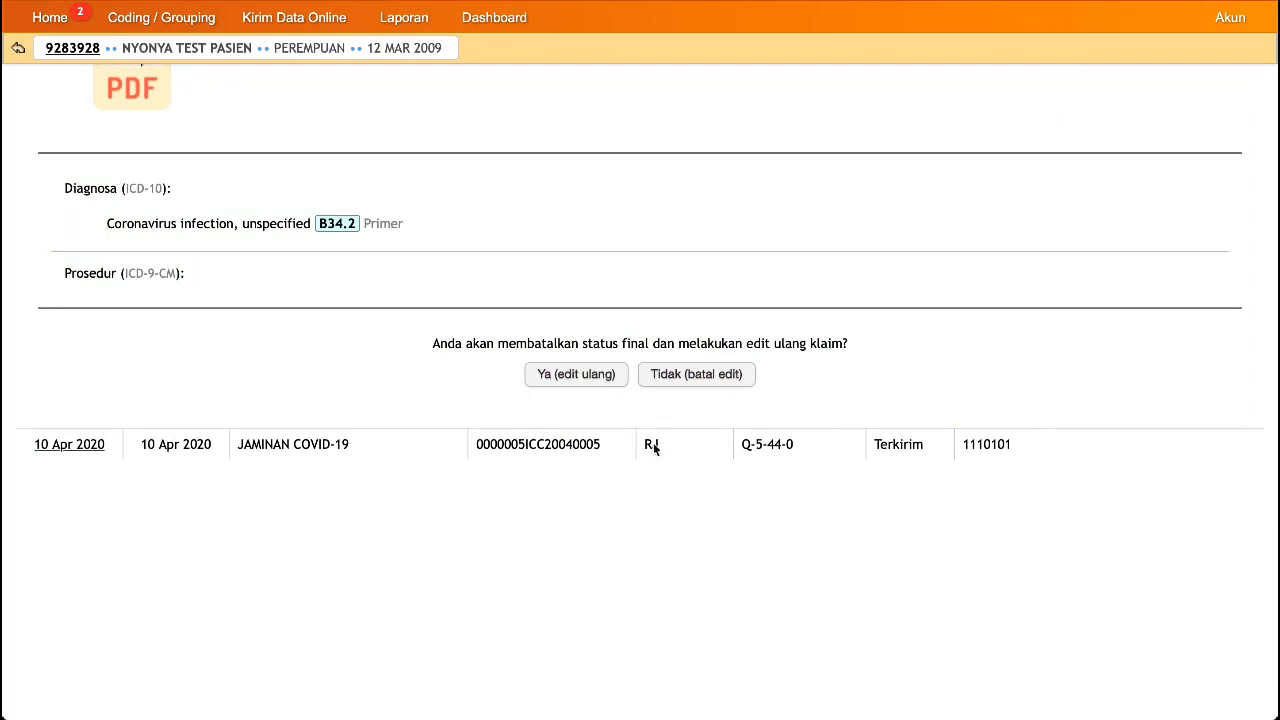
{"action": "left_click", "coordinate": [569, 380]}
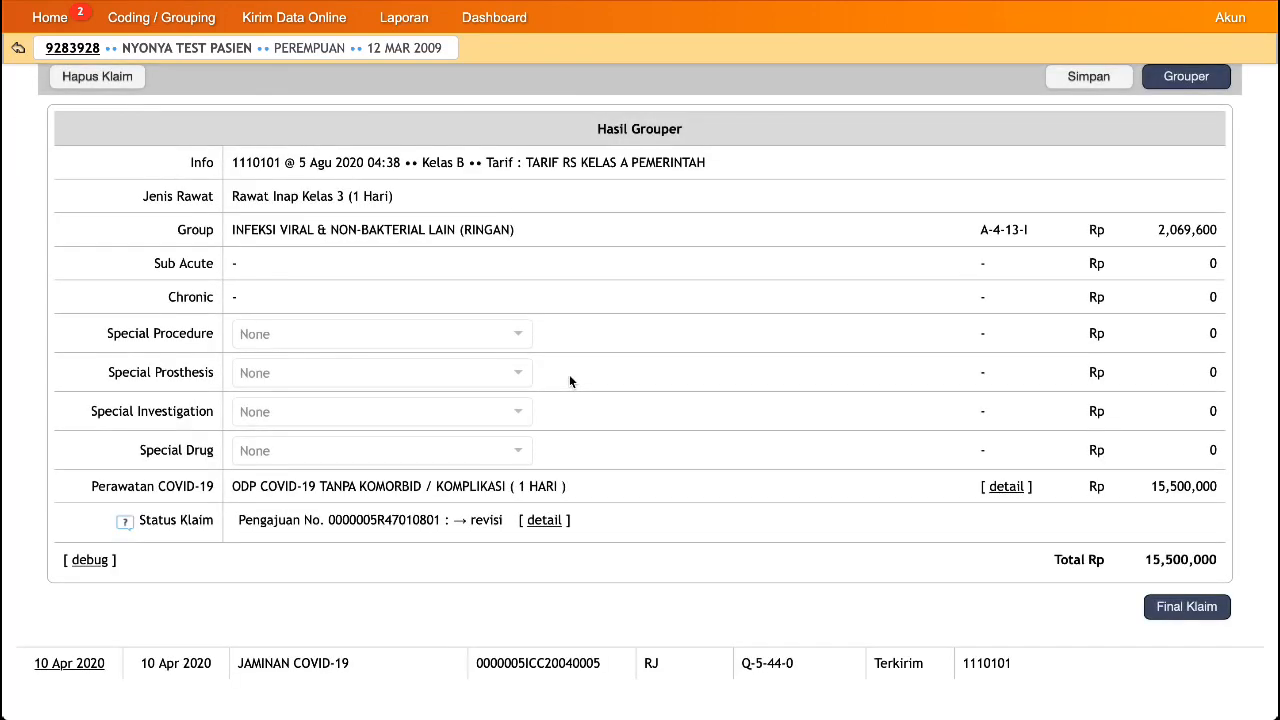
Answer the clarification request in the claim status details with "Klarifikasi pemeriksaan terlampir." and save the answer
{"action": "scroll", "coordinate": [569, 374], "scroll_direction": "down", "scroll_amount": 3}
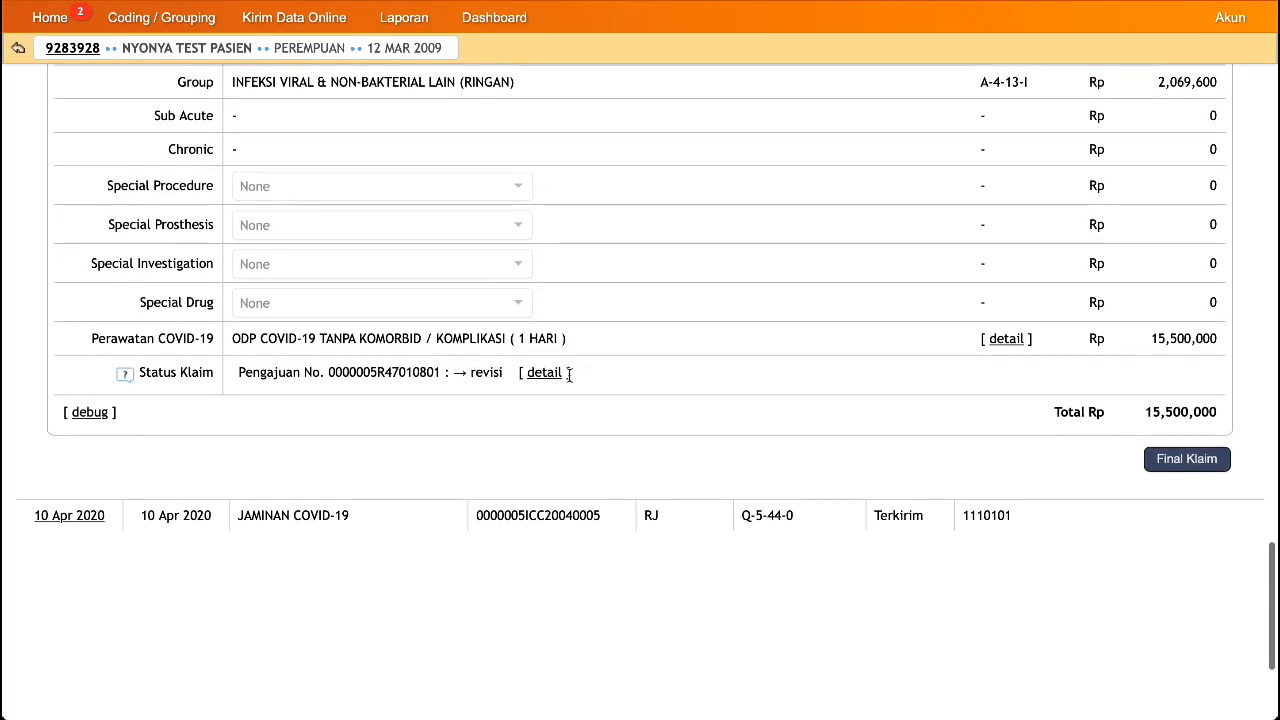
{"action": "left_click", "coordinate": [543, 373]}
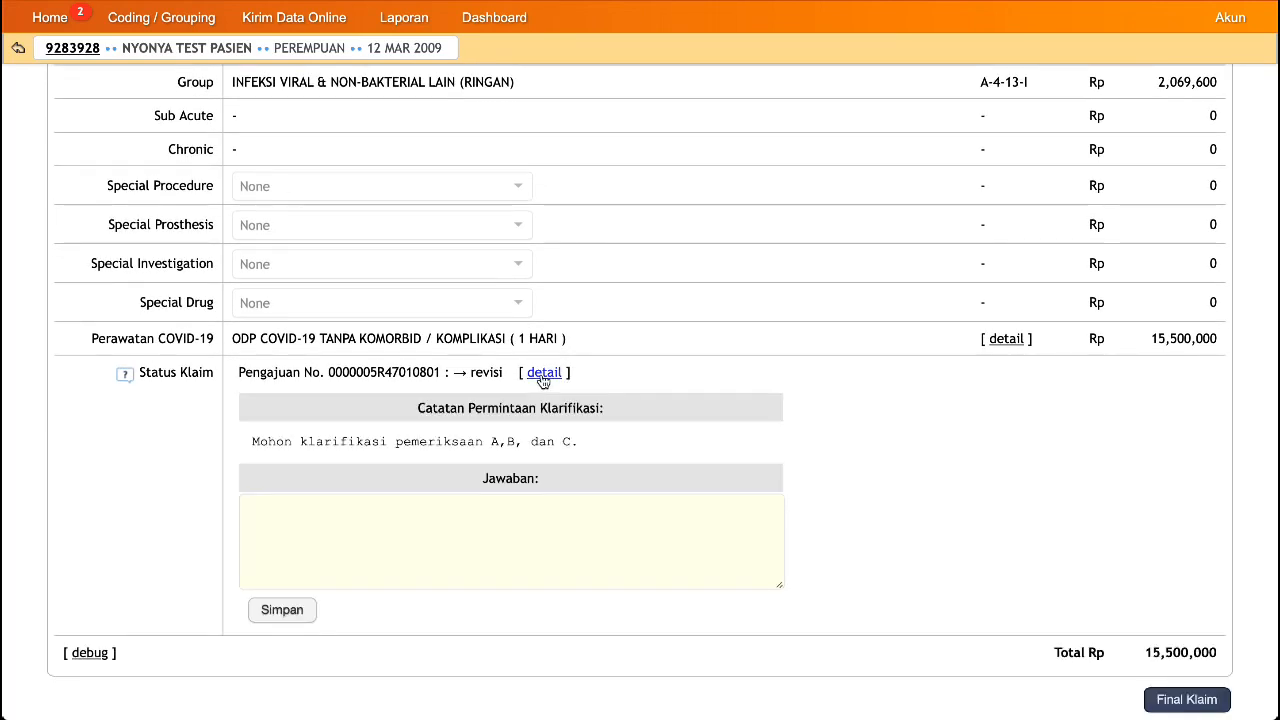
{"action": "left_click", "coordinate": [401, 531]}
{"action": "type", "text": "Kl"}
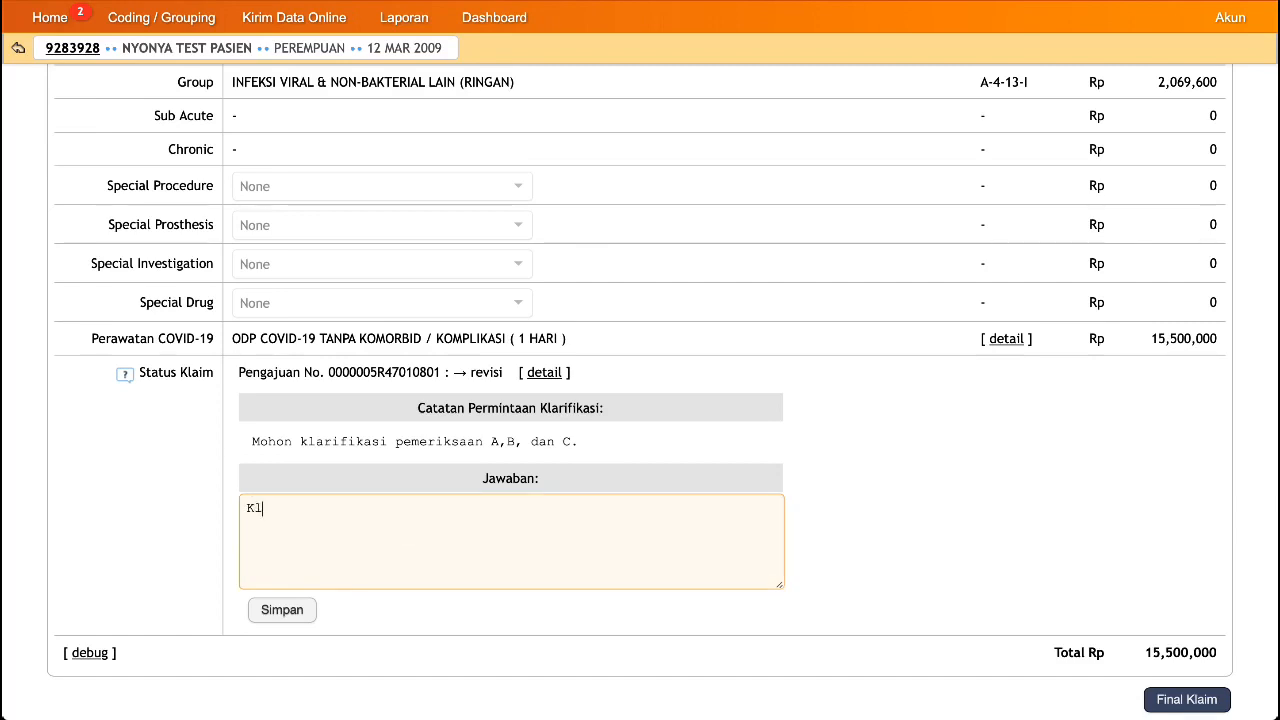
{"action": "type", "text": "arifikasi pemeriksa"}
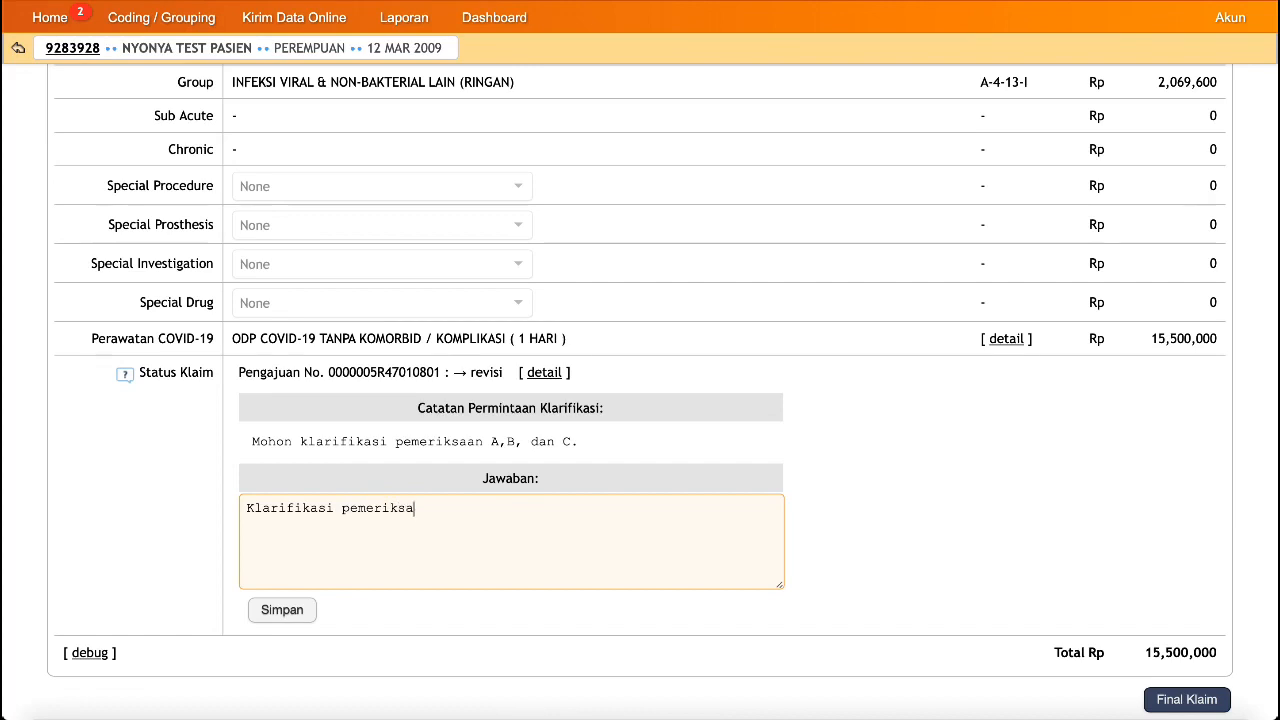
{"action": "type", "text": "an terlam"}
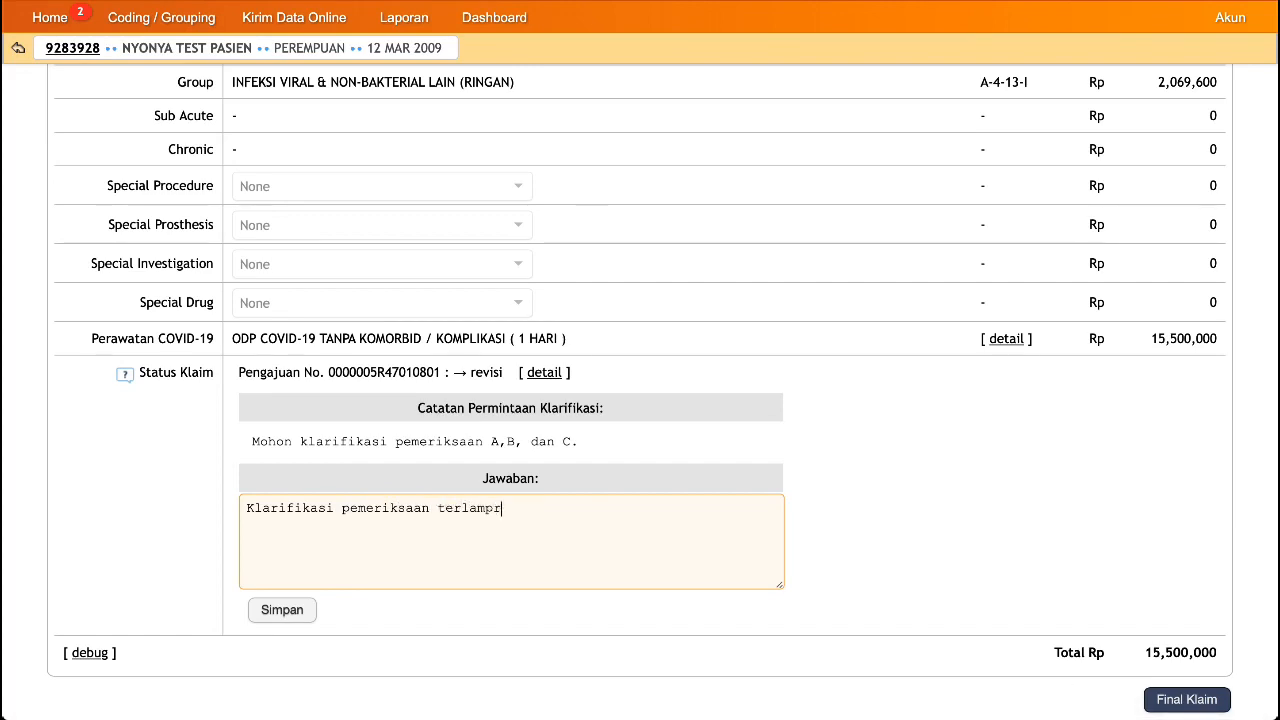
{"action": "type", "text": "pir."}
{"action": "left_click", "coordinate": [284, 611]}
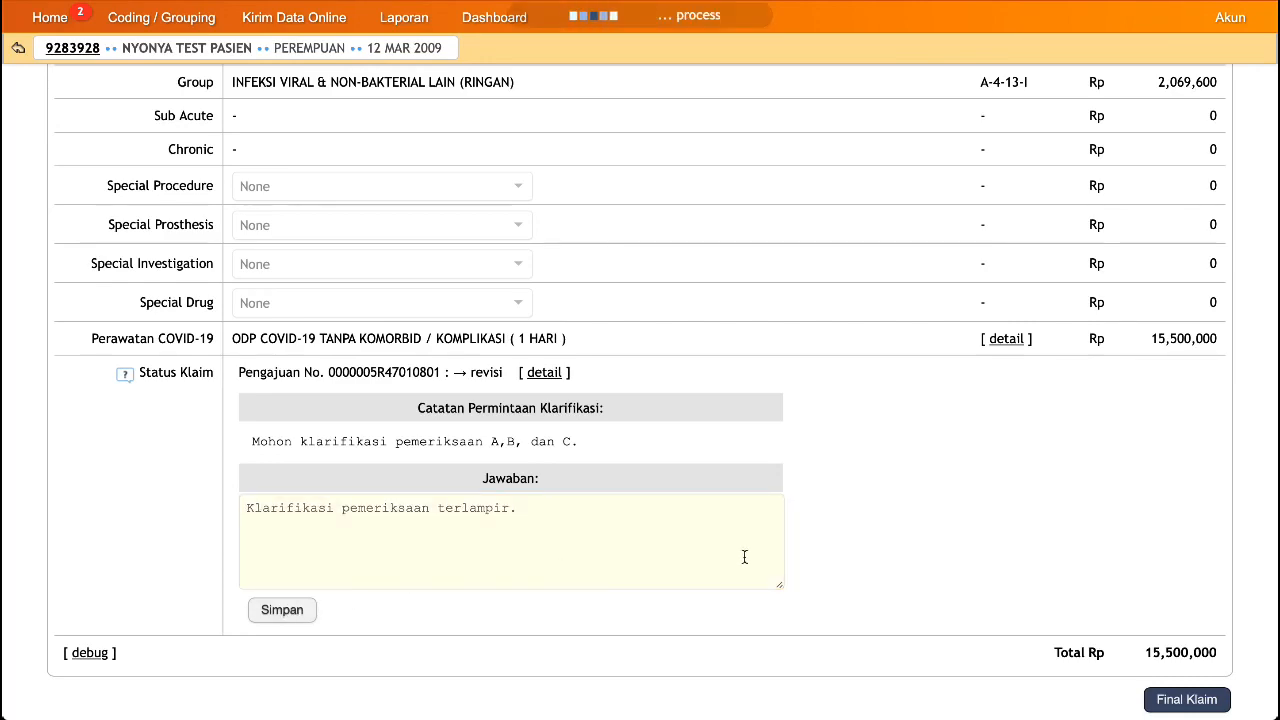
Attach the klarifikasi file from the 09 berkas_lain_lain folder to the claim's Lain-lain documents
{"action": "scroll", "coordinate": [935, 536], "scroll_direction": "up", "scroll_amount": 6}
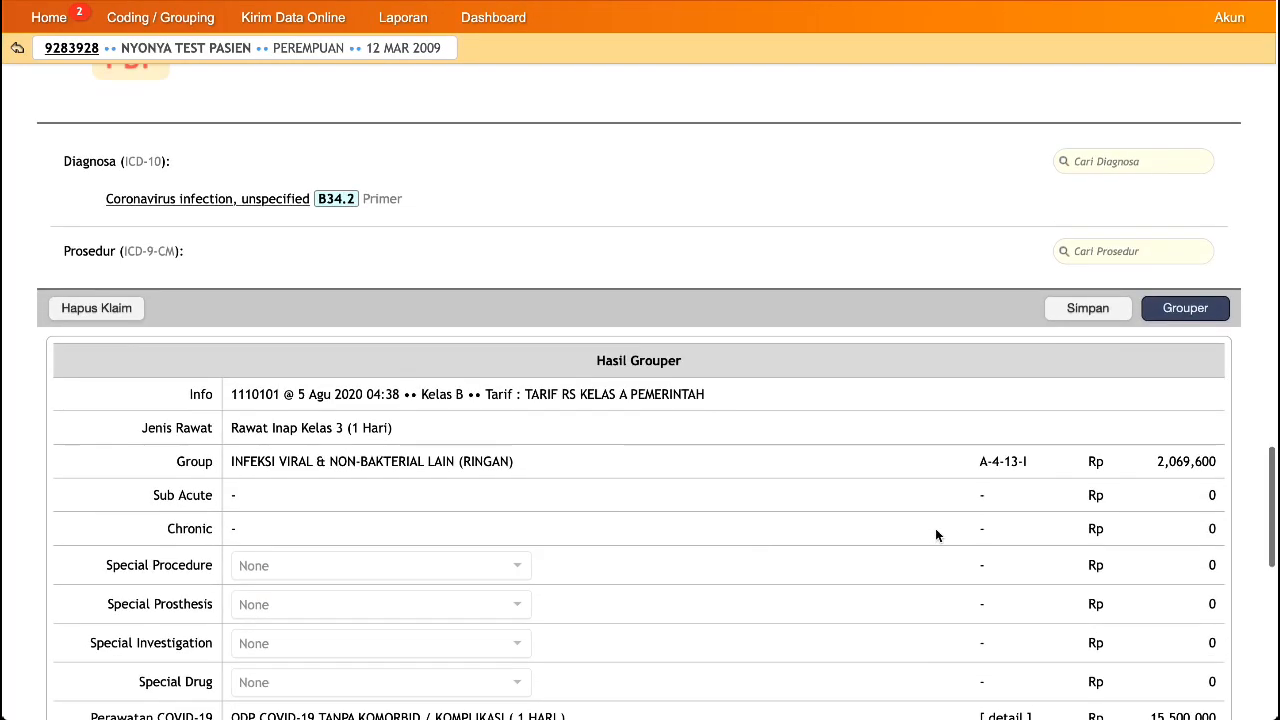
{"action": "scroll", "coordinate": [936, 535], "scroll_direction": "up", "scroll_amount": 1}
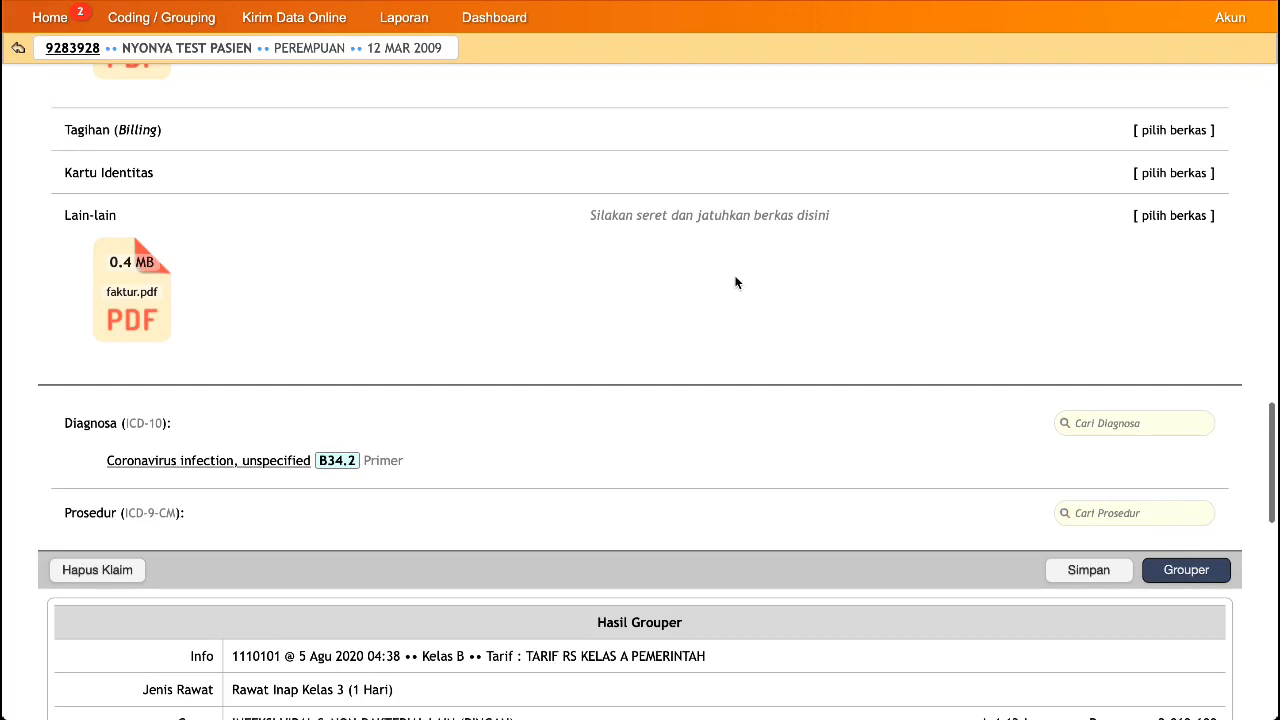
{"action": "key", "text": "super+Tab"}
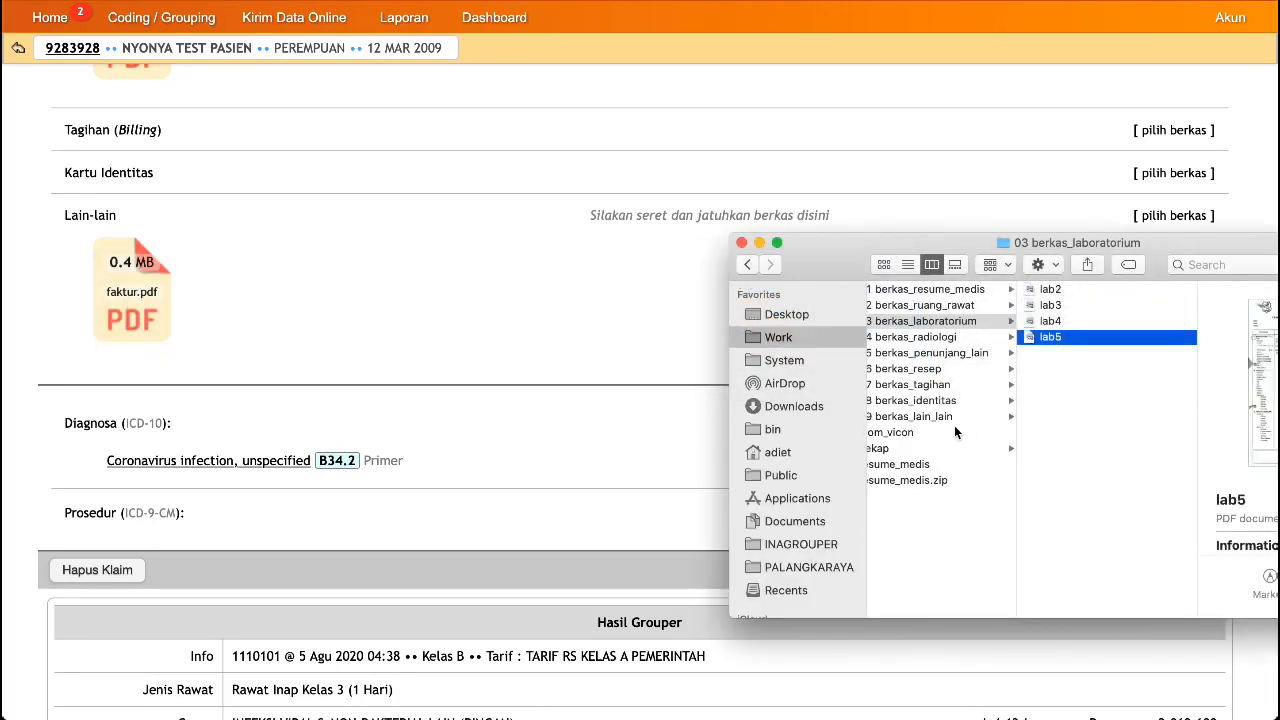
{"action": "left_click", "coordinate": [951, 419]}
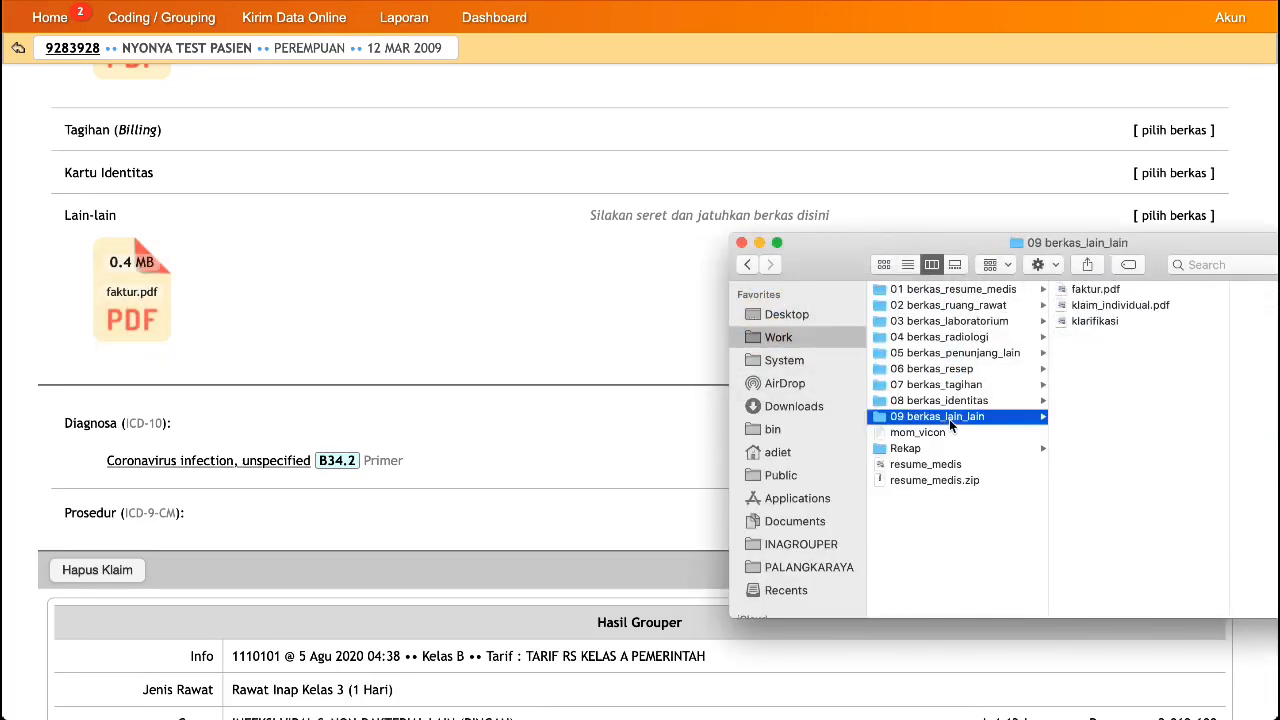
{"action": "left_click", "coordinate": [1084, 324]}
{"action": "left_click_drag", "start_coordinate": [1022, 329], "coordinate": [534, 283]}
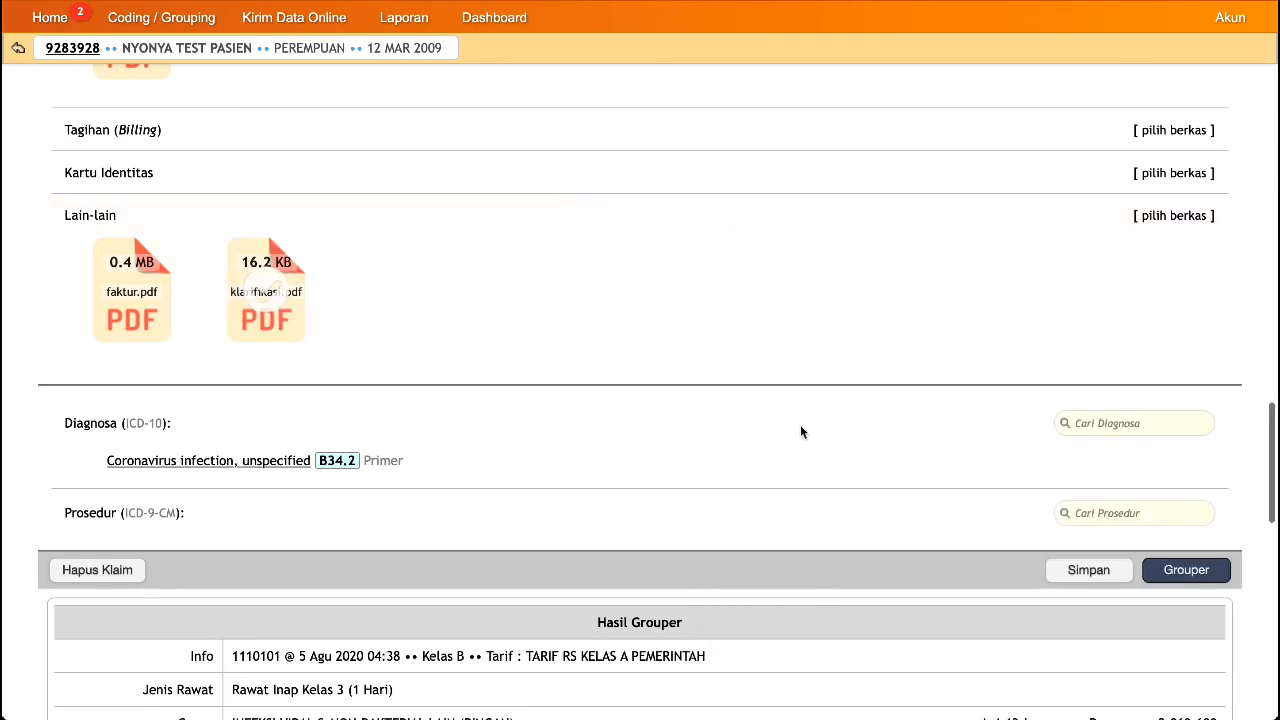
Finalize the revised claim and send it online to the Kemkes data centre
{"action": "scroll", "coordinate": [800, 432], "scroll_direction": "down", "scroll_amount": 5}
{"action": "scroll", "coordinate": [800, 432], "scroll_direction": "down", "scroll_amount": 4}
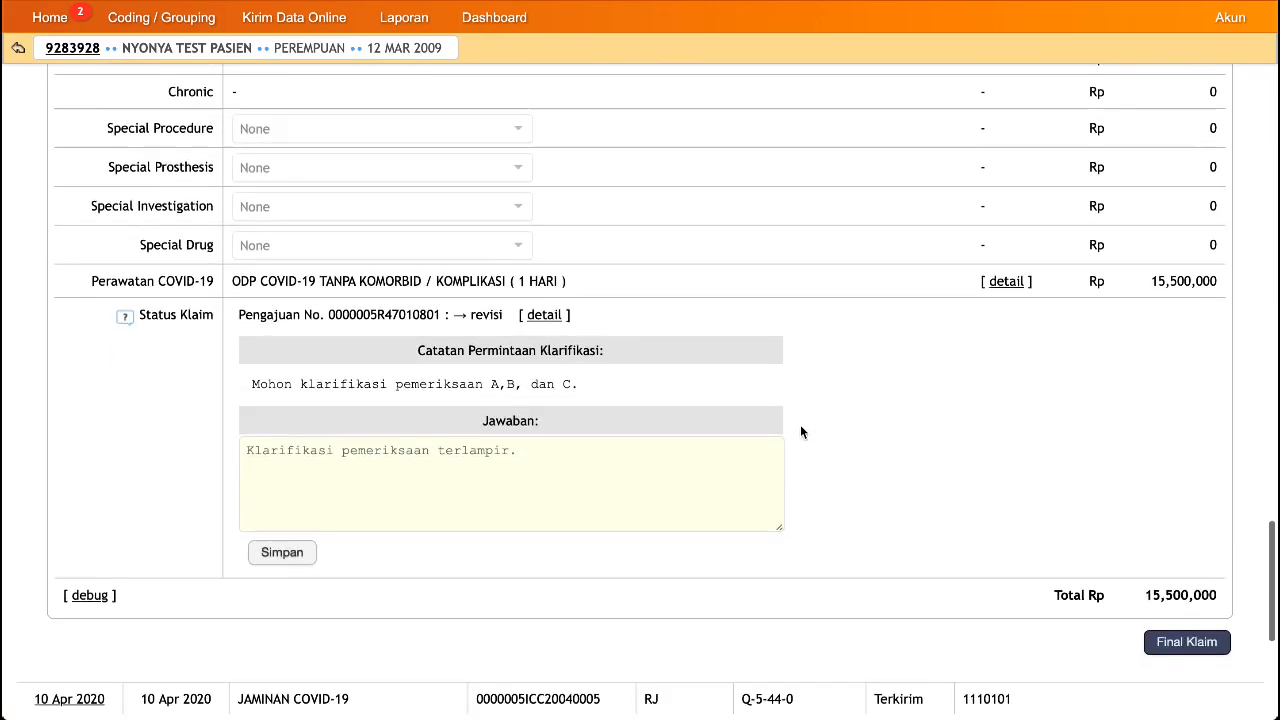
{"action": "scroll", "coordinate": [1135, 545], "scroll_direction": "down", "scroll_amount": 1}
{"action": "scroll", "coordinate": [1134, 543], "scroll_direction": "down", "scroll_amount": 1}
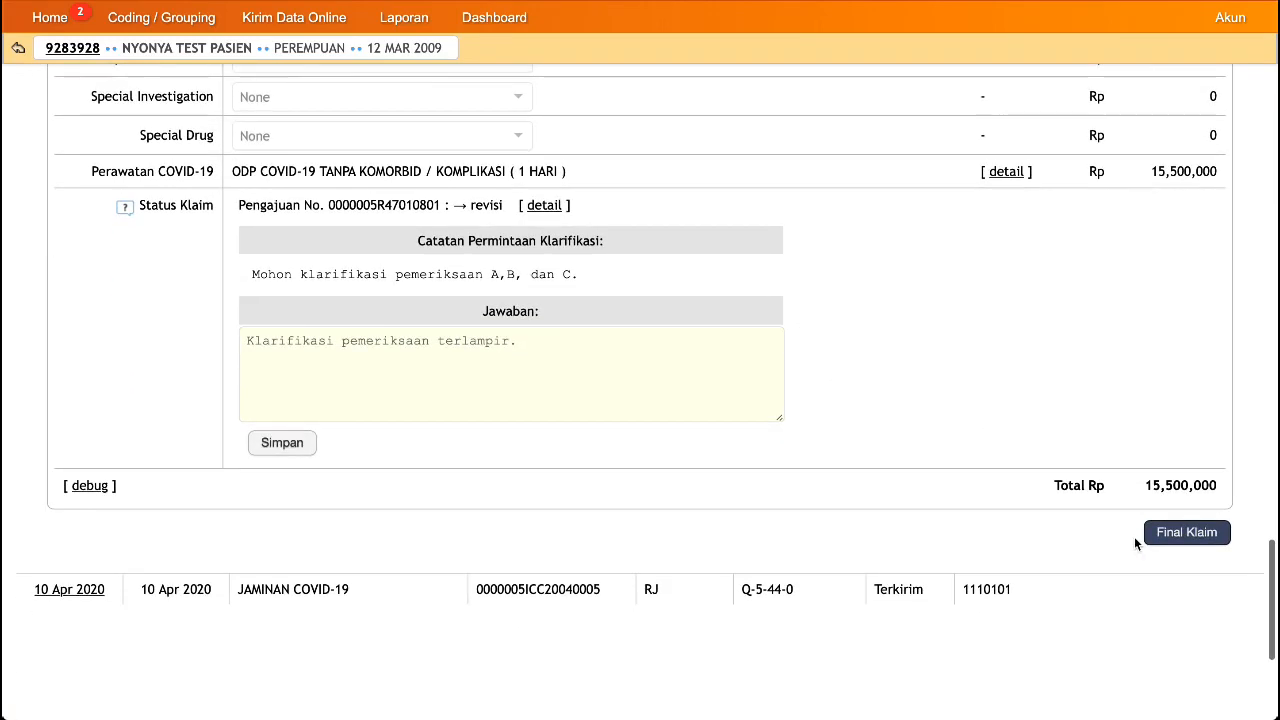
{"action": "left_click", "coordinate": [1178, 533]}
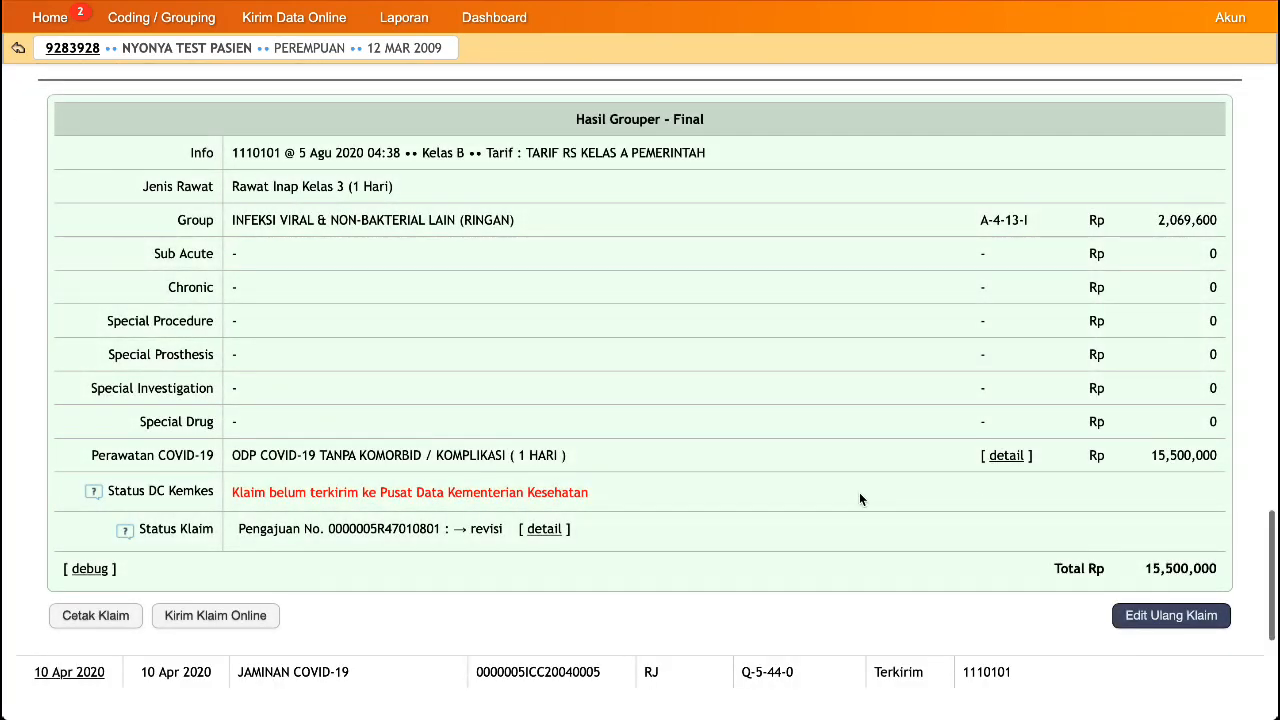
{"action": "scroll", "coordinate": [859, 492], "scroll_direction": "down", "scroll_amount": 2}
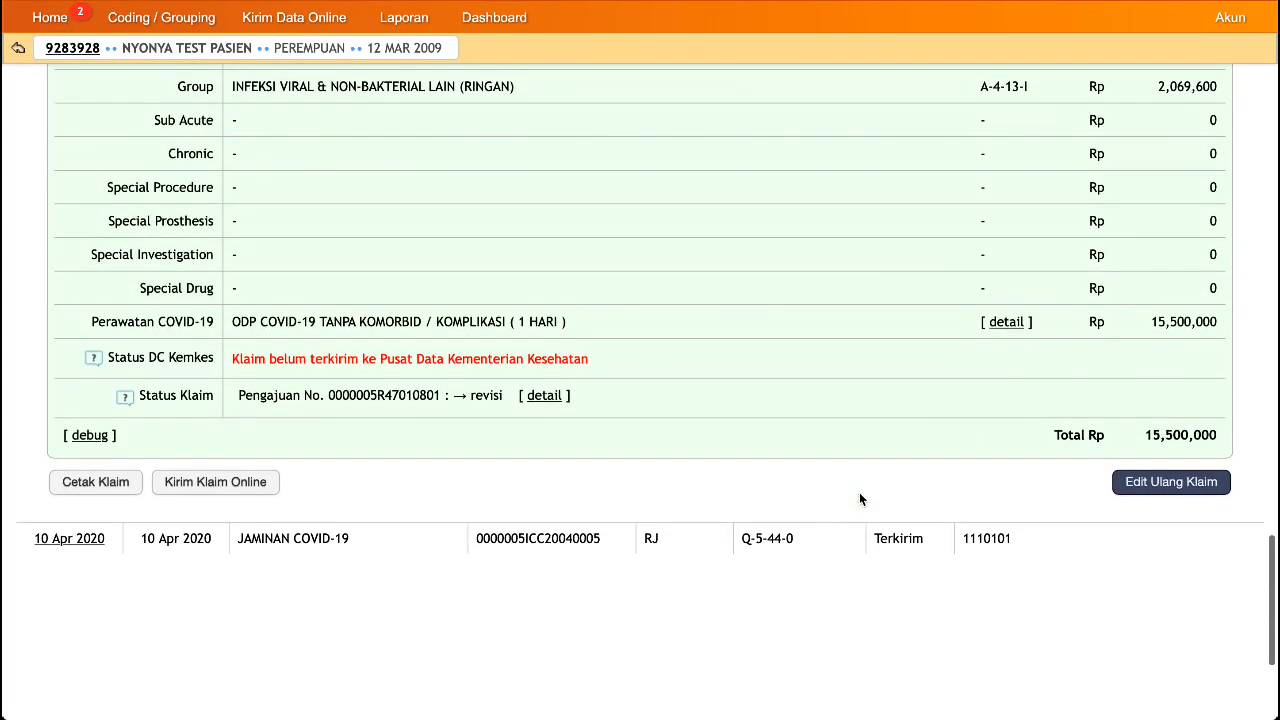
{"action": "left_click", "coordinate": [255, 482]}
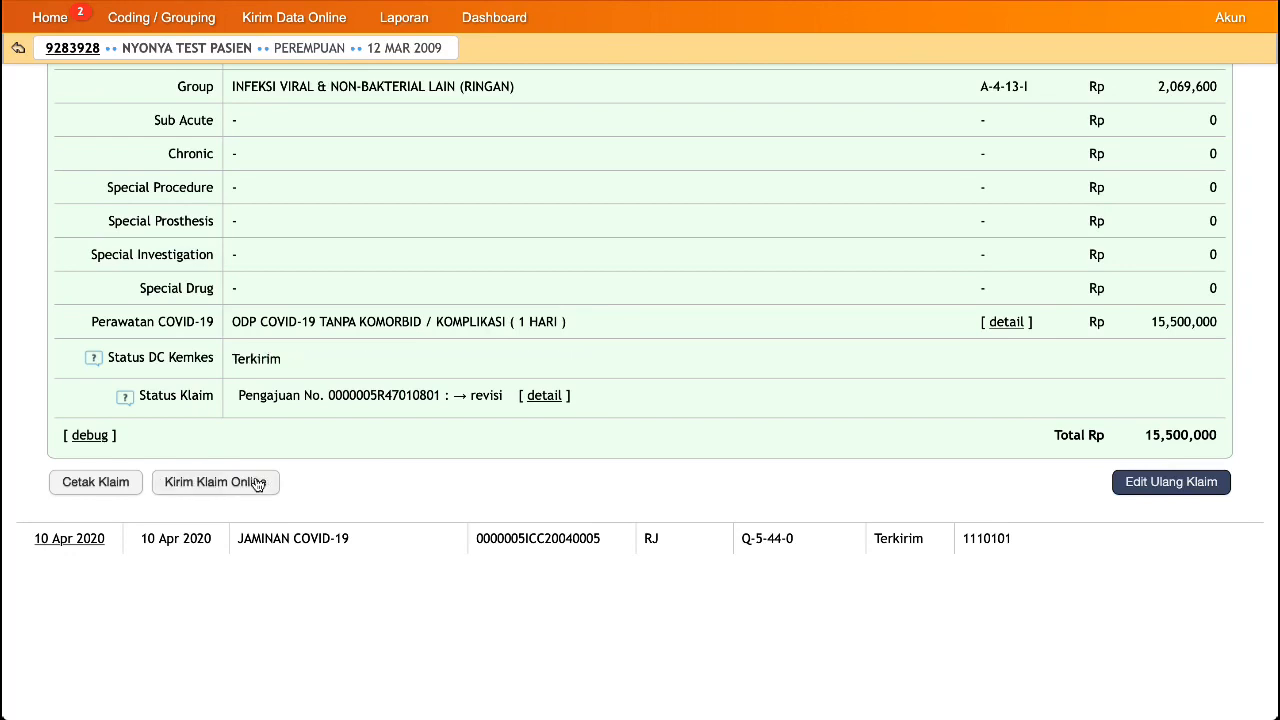
Create a new COVID-19 claim submission of the type Rawat Inap (Revisi Kemkes)
{"action": "scroll", "coordinate": [645, 180], "scroll_direction": "up", "scroll_amount": 6}
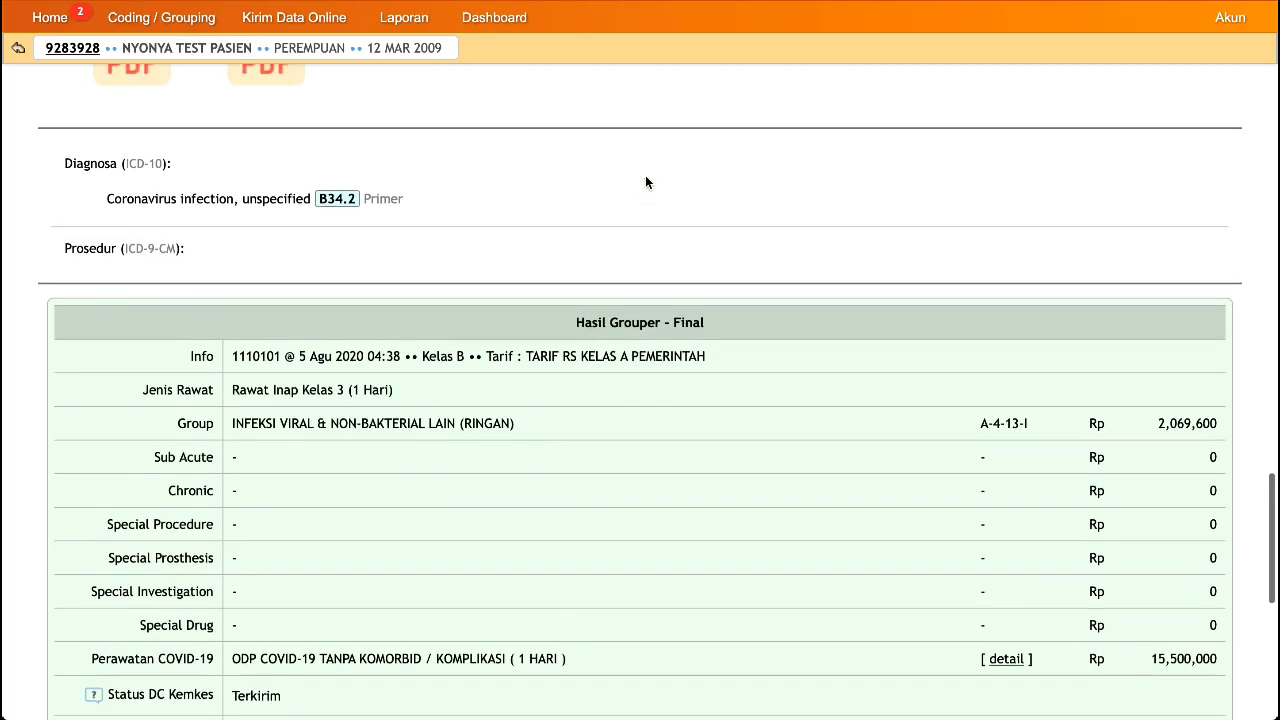
{"action": "scroll", "coordinate": [645, 182], "scroll_direction": "up", "scroll_amount": 2}
{"action": "mouse_move", "coordinate": [341, 20]}
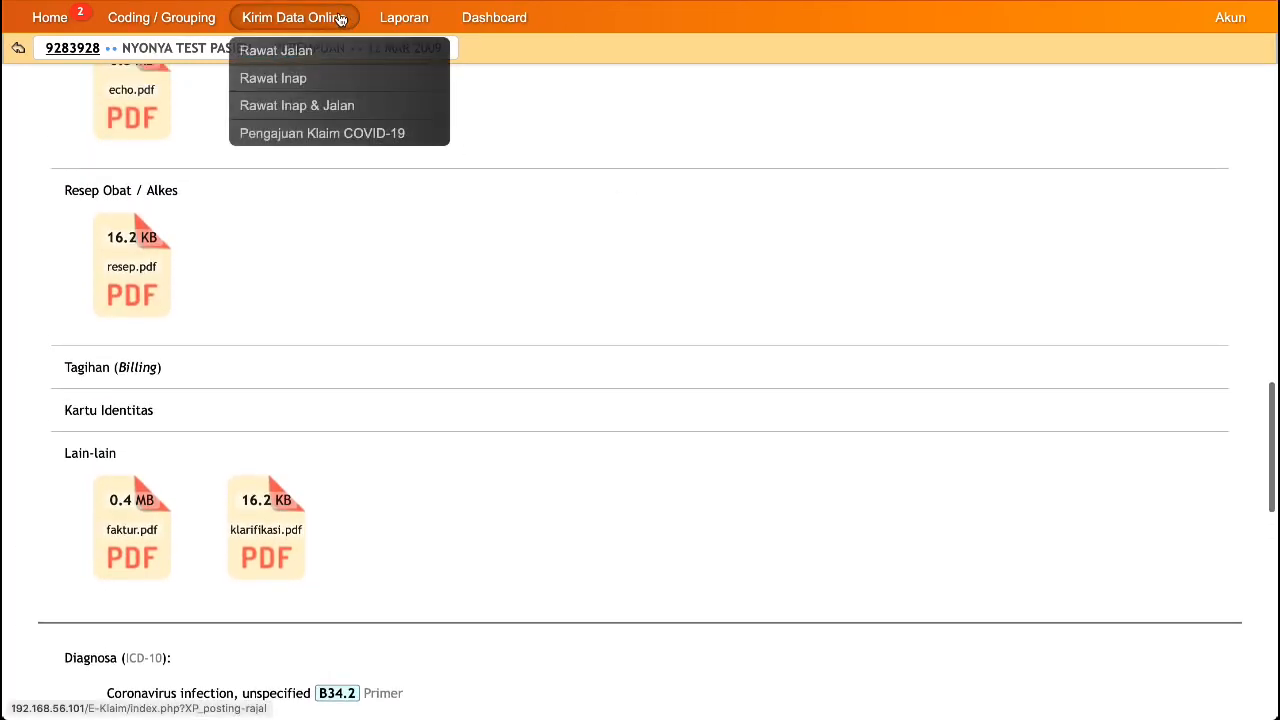
{"action": "left_click", "coordinate": [344, 133]}
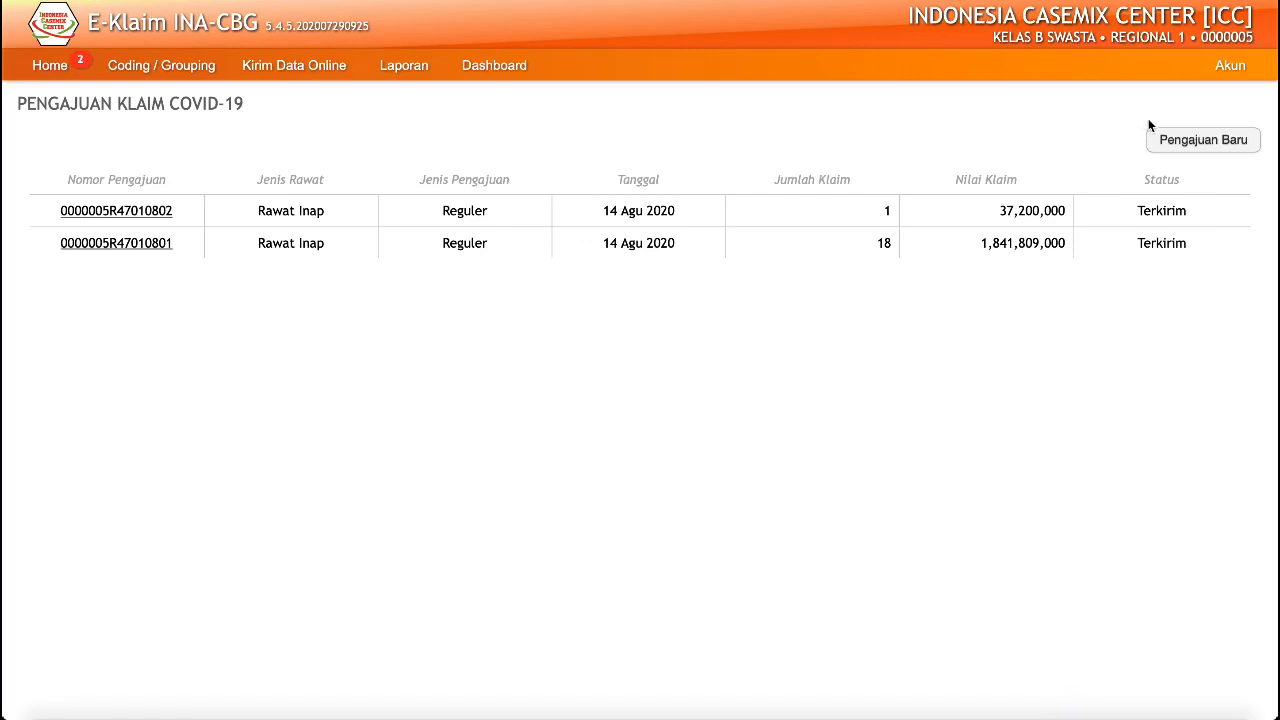
{"action": "left_click", "coordinate": [1163, 141]}
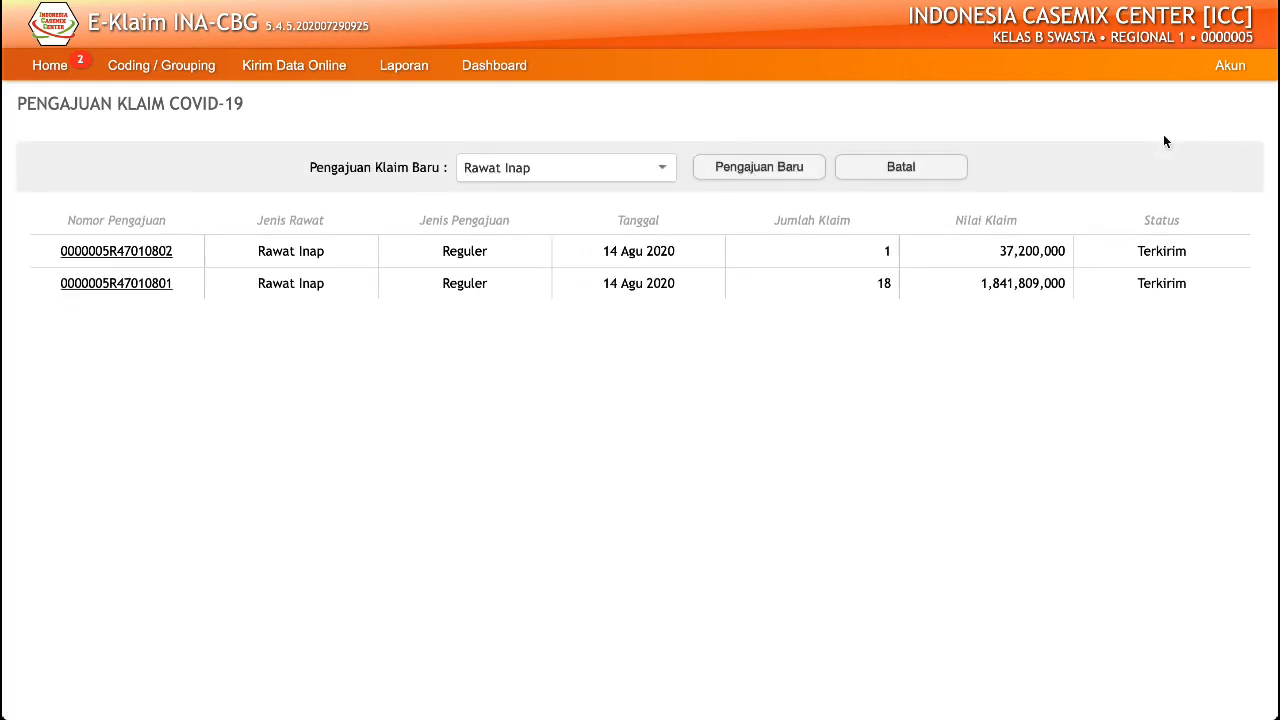
{"action": "left_click", "coordinate": [669, 173]}
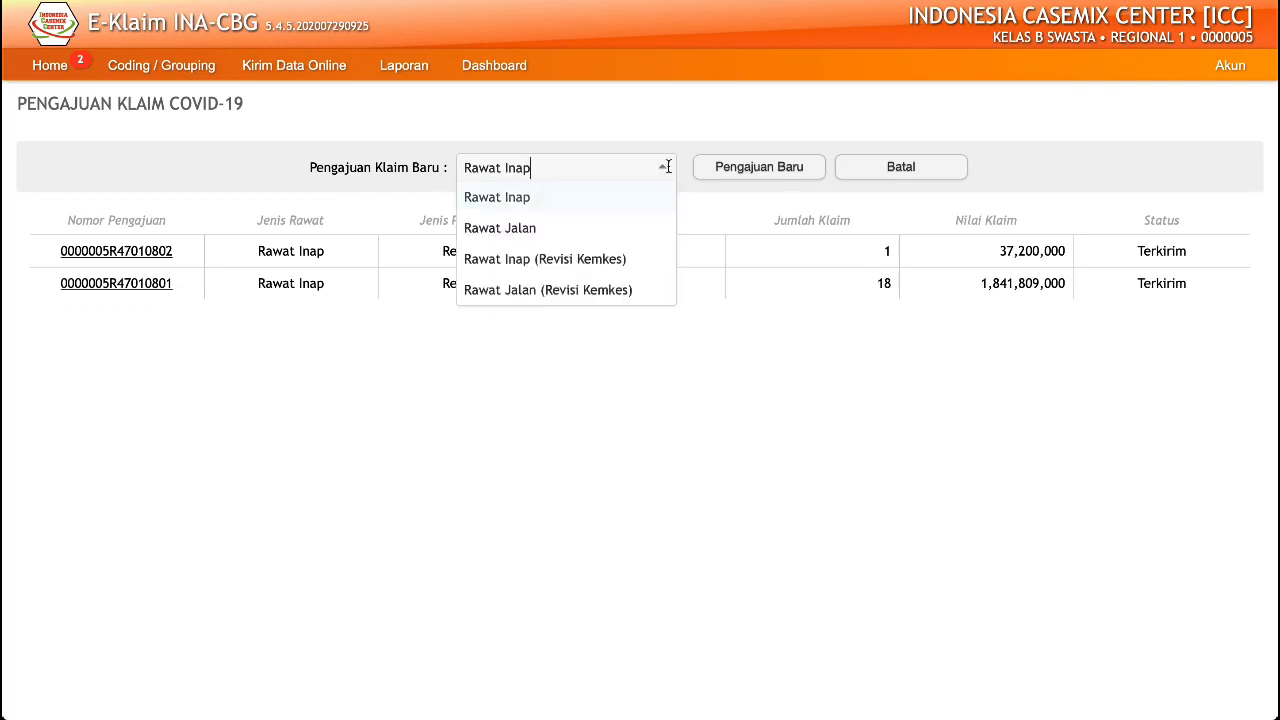
{"action": "left_click", "coordinate": [632, 267]}
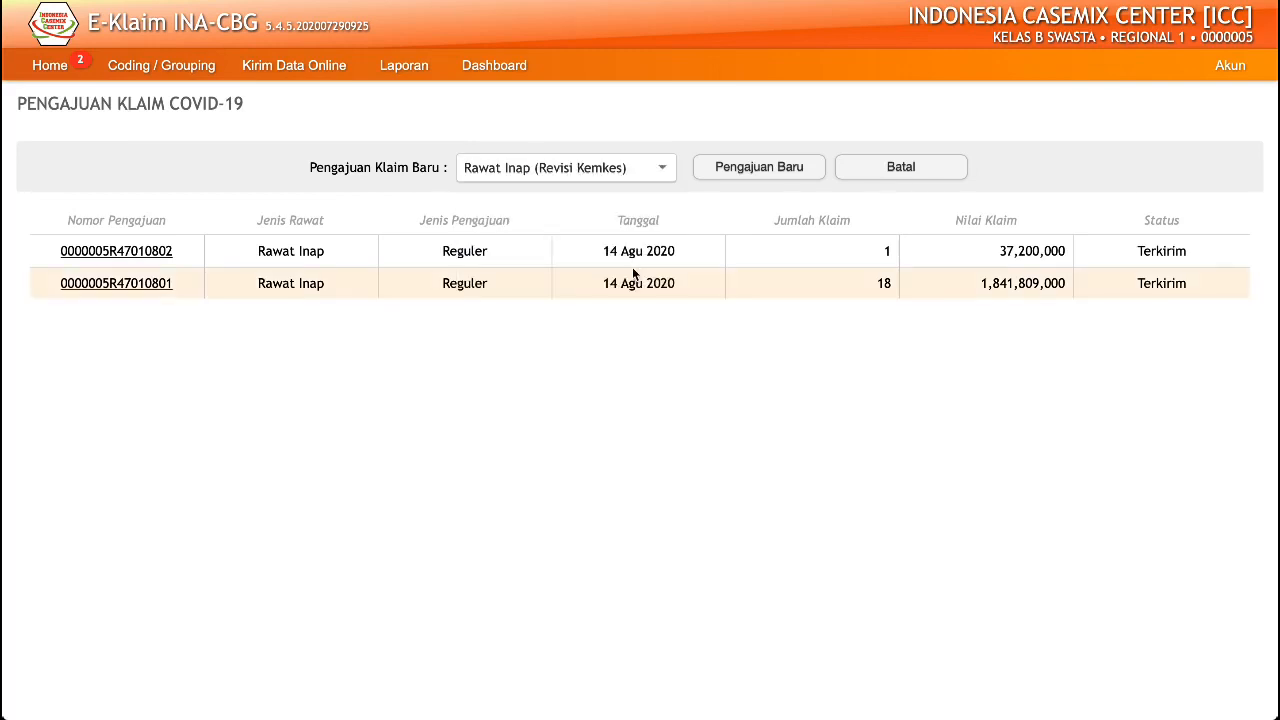
{"action": "left_click", "coordinate": [751, 170]}
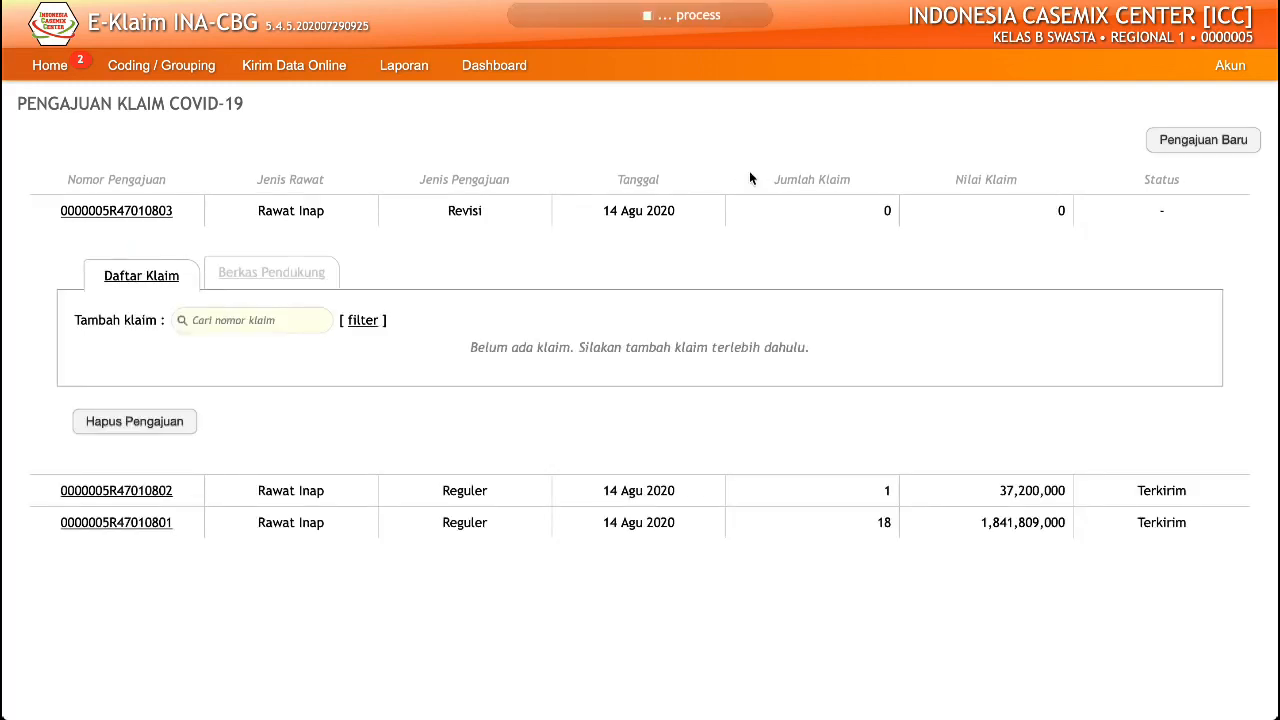
List the inpatient claims with the default filter and add the revision claim discharged 15 Mei 2020 to the new submission
{"action": "left_click", "coordinate": [363, 321]}
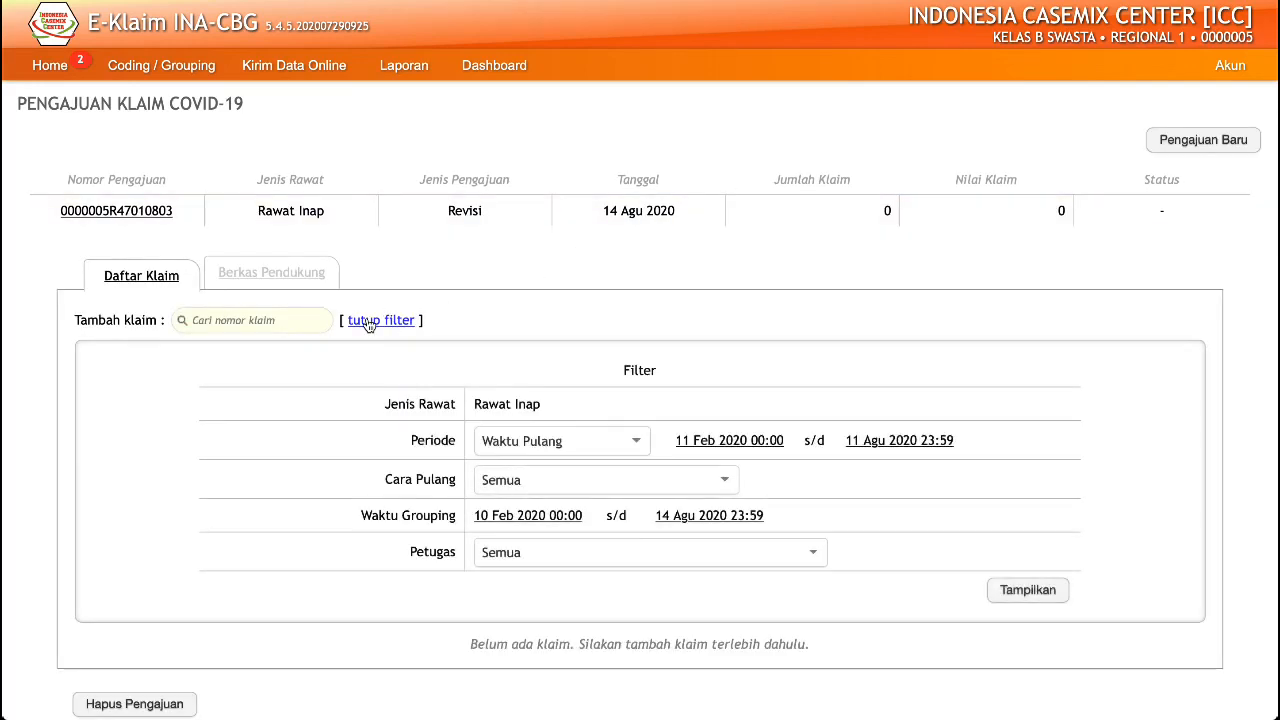
{"action": "scroll", "coordinate": [752, 272], "scroll_direction": "down", "scroll_amount": 1}
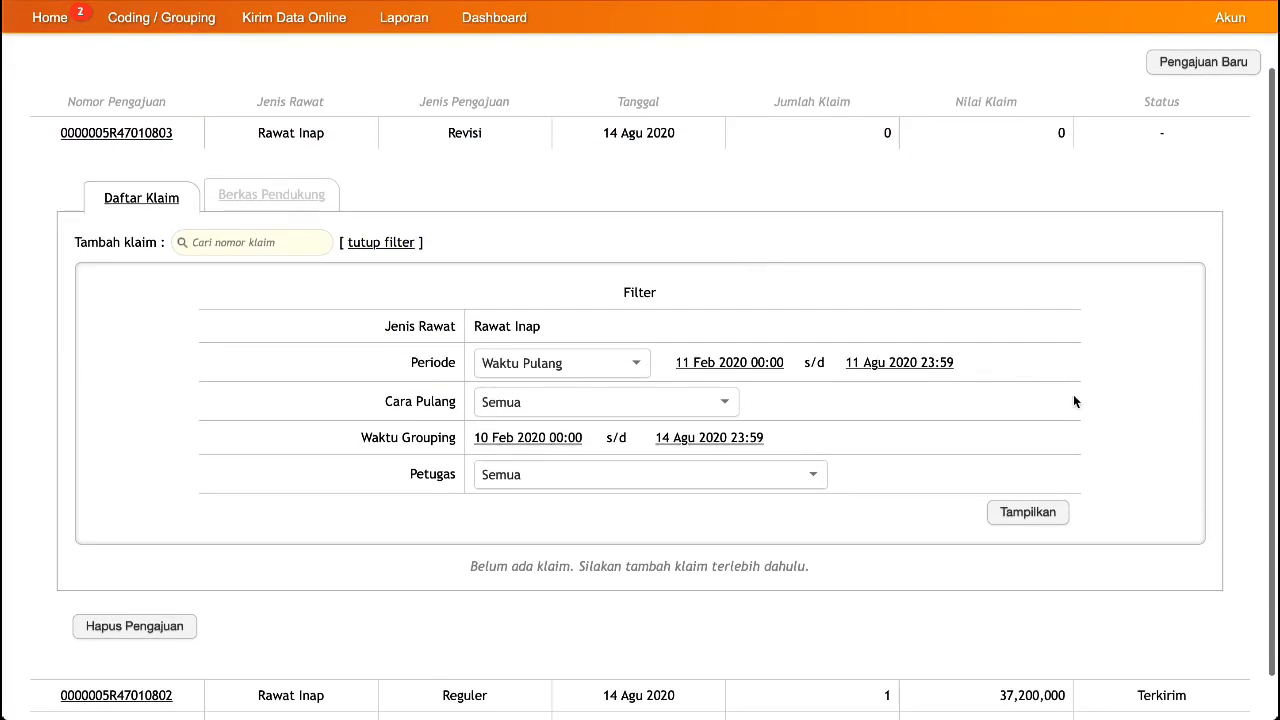
{"action": "left_click", "coordinate": [1030, 512]}
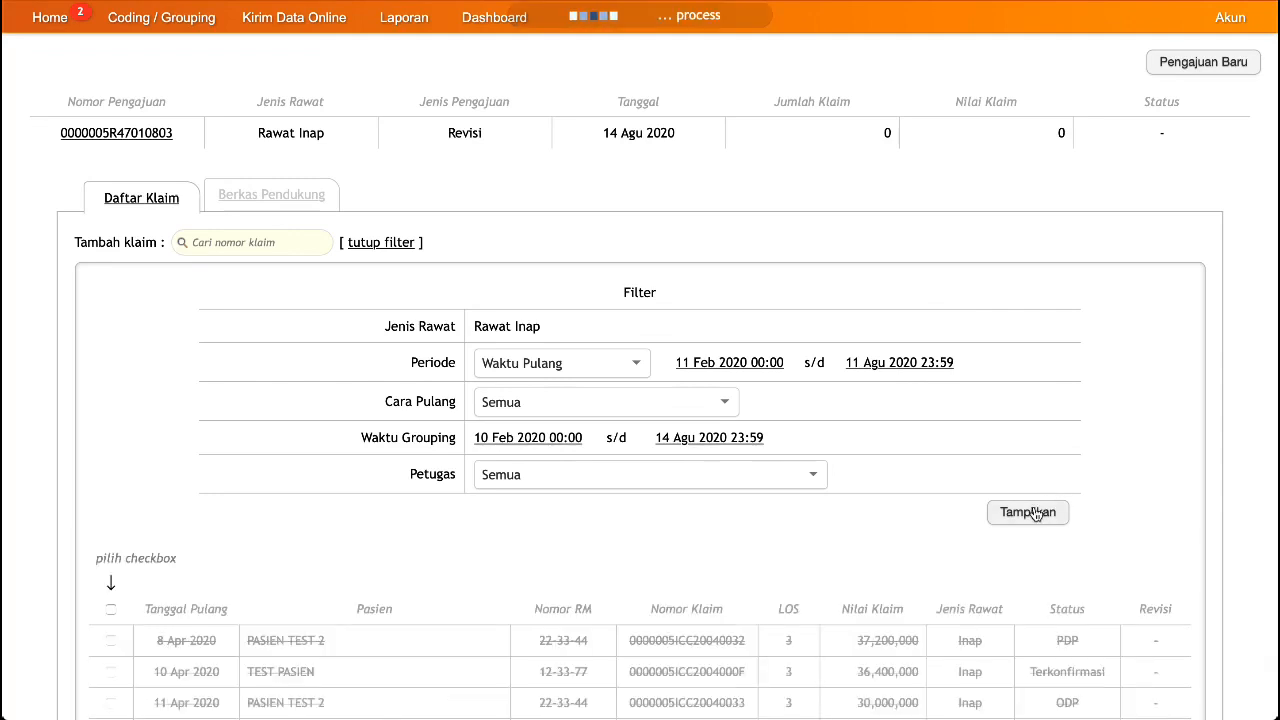
{"action": "scroll", "coordinate": [698, 542], "scroll_direction": "down", "scroll_amount": 4}
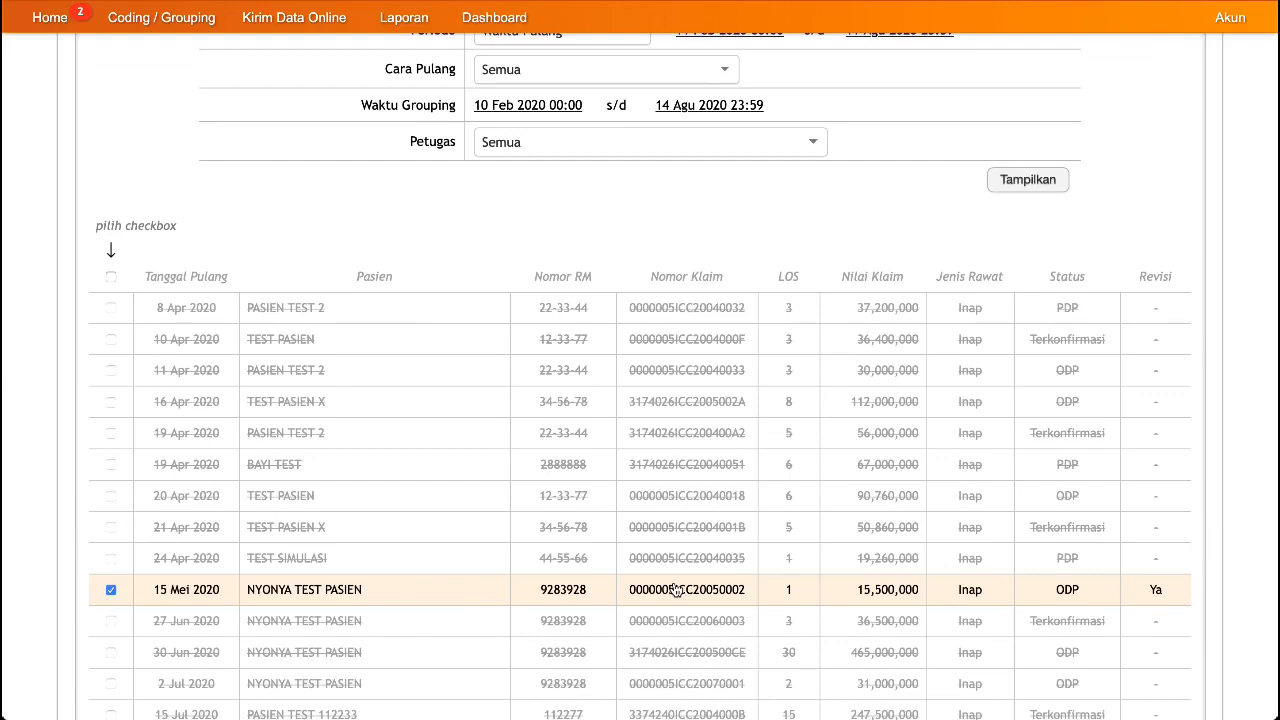
{"action": "scroll", "coordinate": [676, 590], "scroll_direction": "down", "scroll_amount": 5}
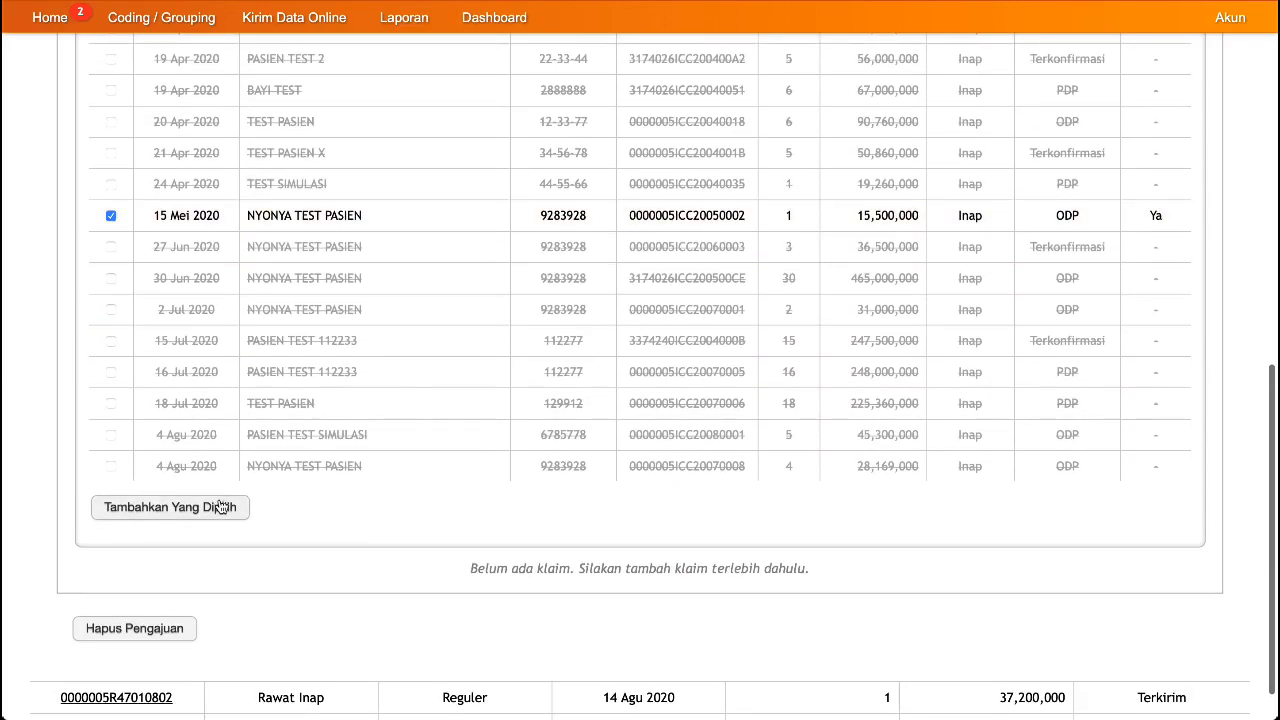
{"action": "left_click", "coordinate": [221, 507]}
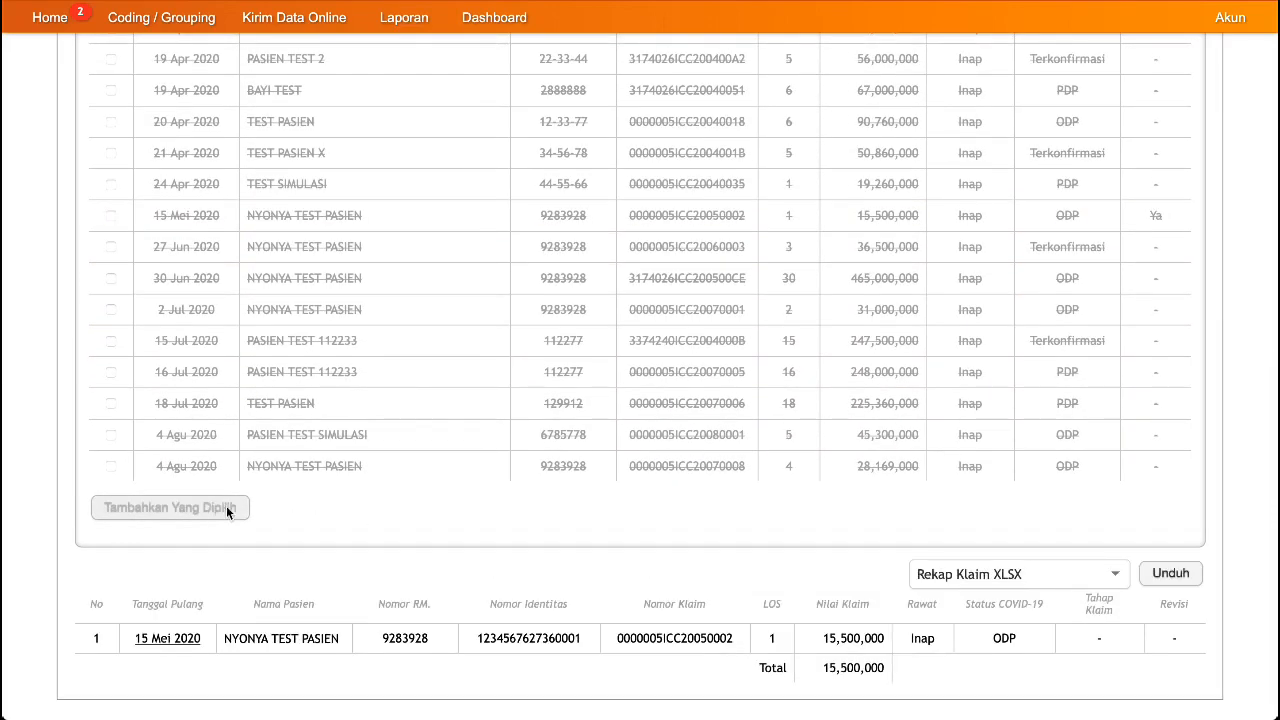
Send the revision submission, confirming it with the captcha text and the account password, and collapse its details
{"action": "scroll", "coordinate": [413, 521], "scroll_direction": "down", "scroll_amount": 2}
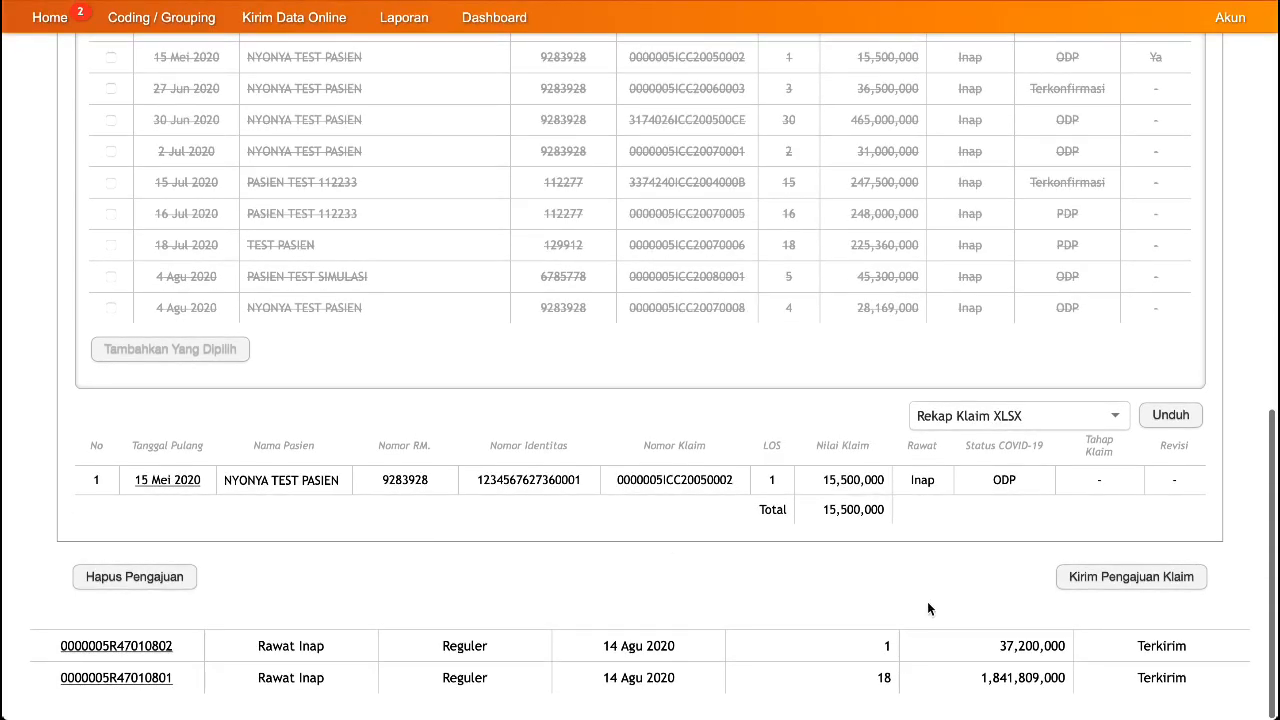
{"action": "left_click", "coordinate": [1104, 577]}
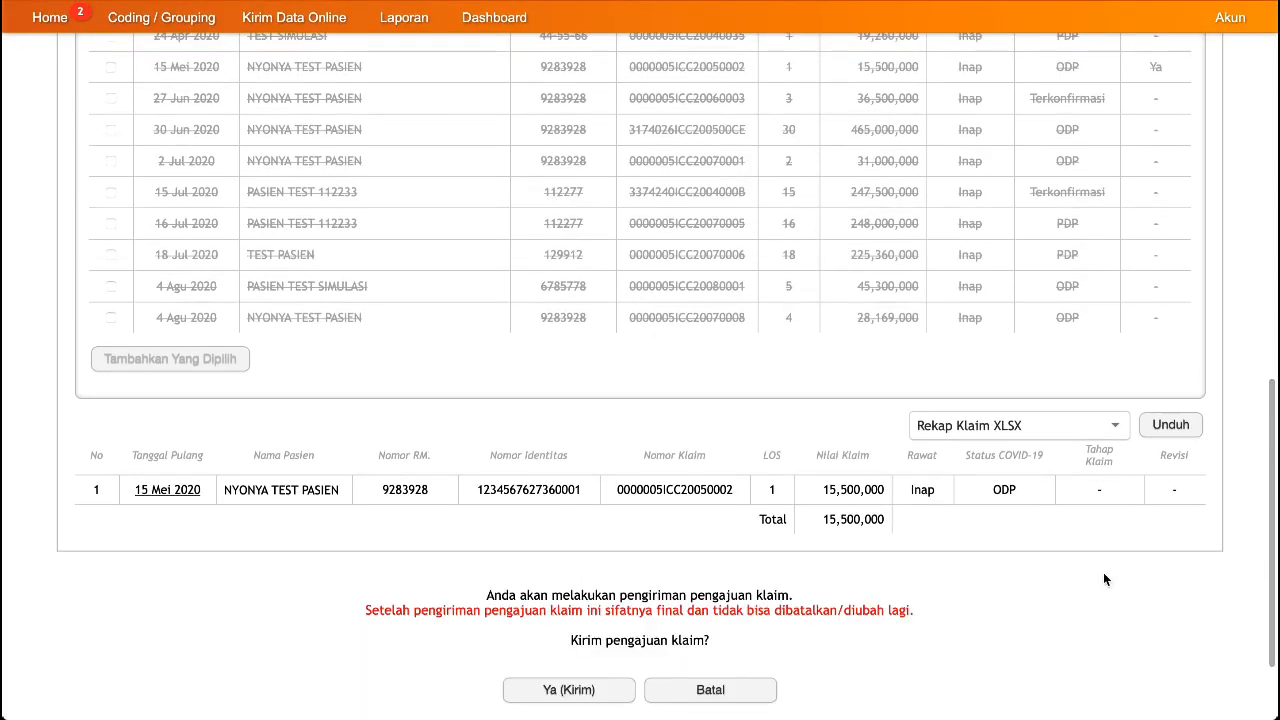
{"action": "scroll", "coordinate": [1104, 579], "scroll_direction": "down", "scroll_amount": 2}
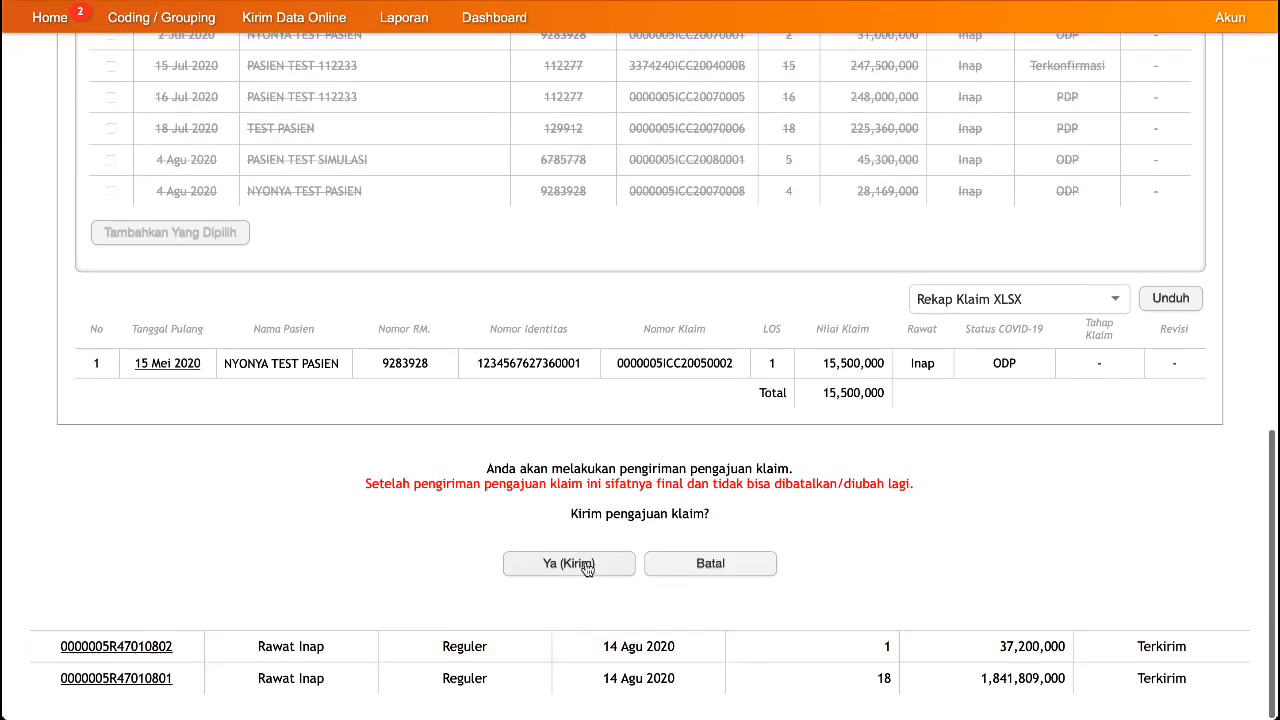
{"action": "left_click", "coordinate": [588, 566]}
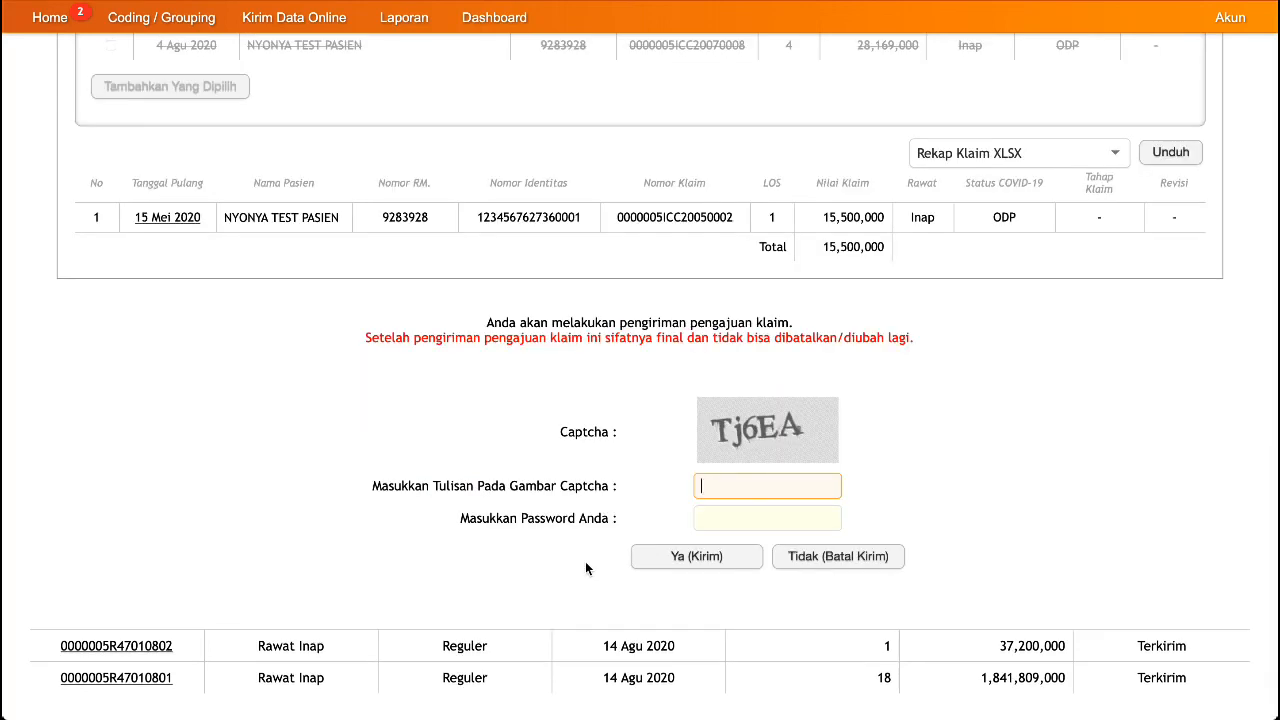
{"action": "type", "text": "tj6ea"}
{"action": "key", "text": "Tab"}
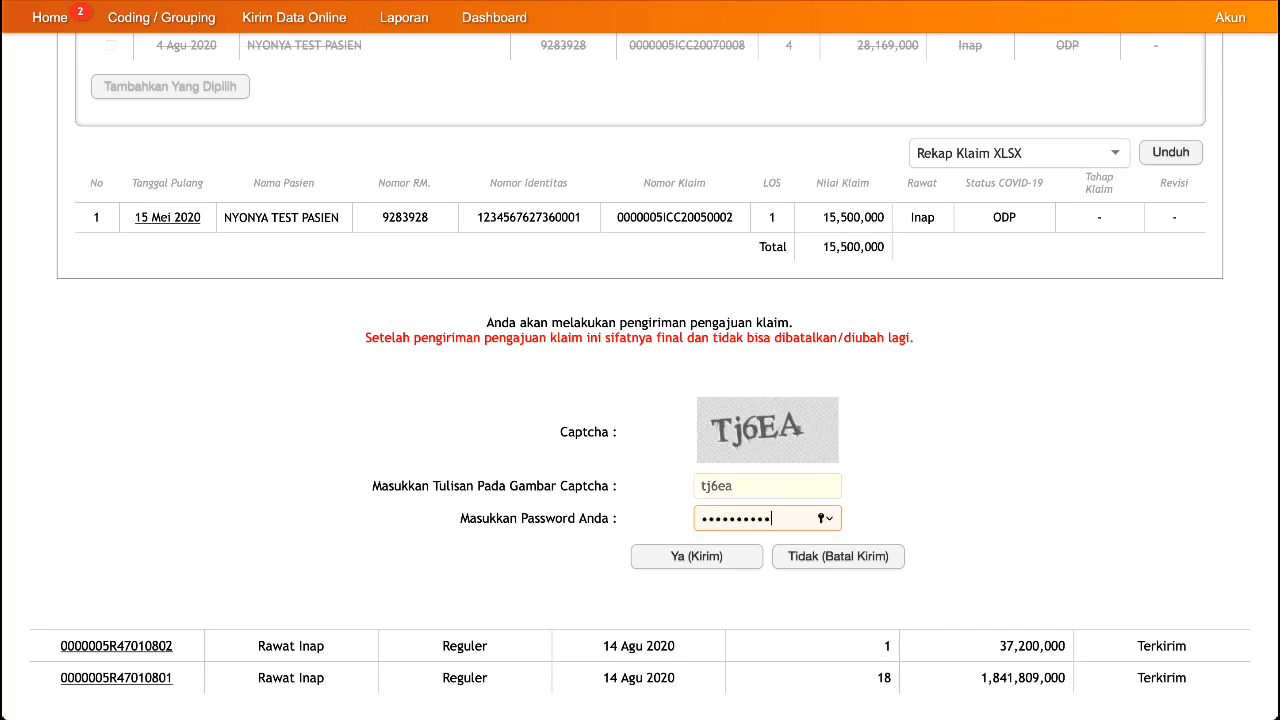
{"action": "left_click", "coordinate": [693, 560]}
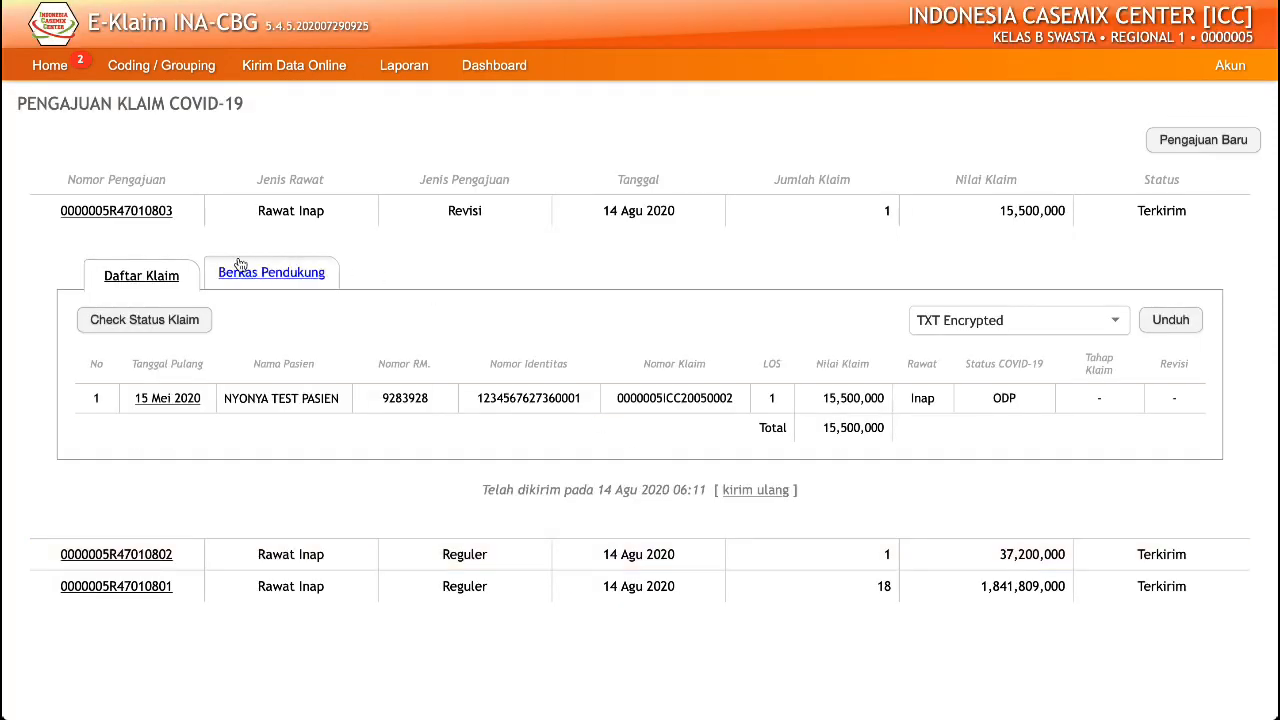
{"action": "left_click", "coordinate": [166, 220]}
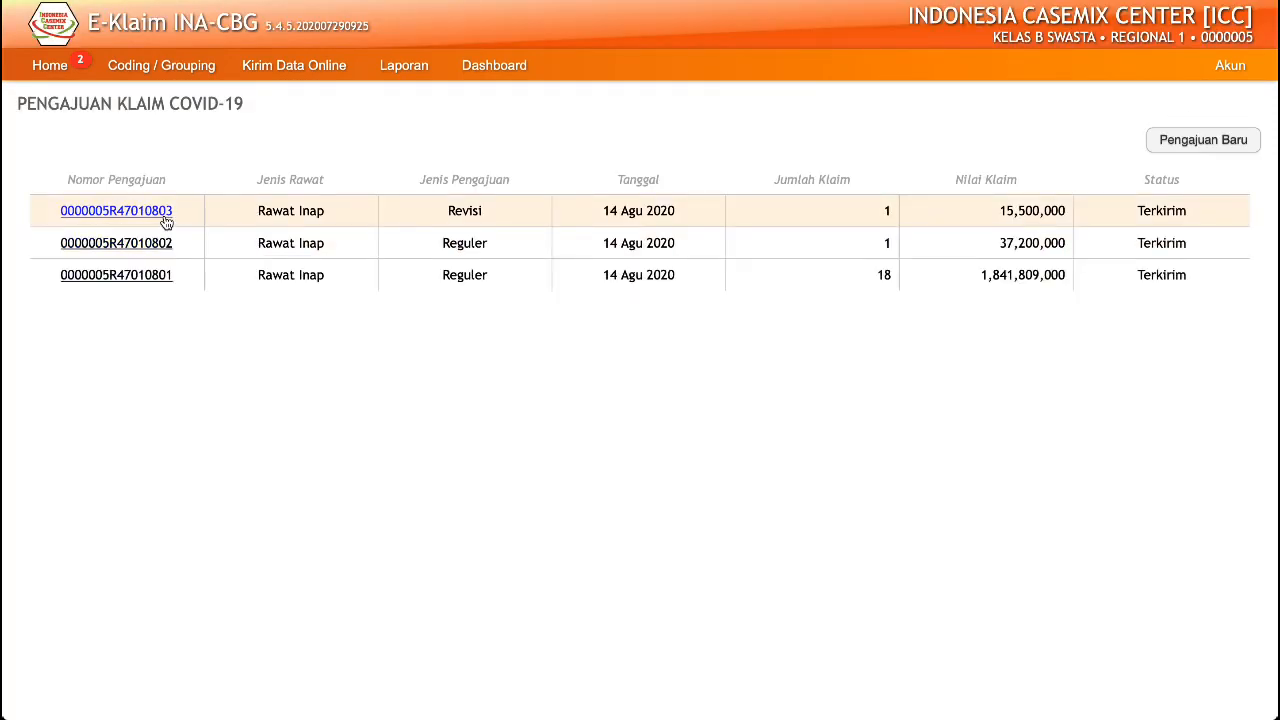